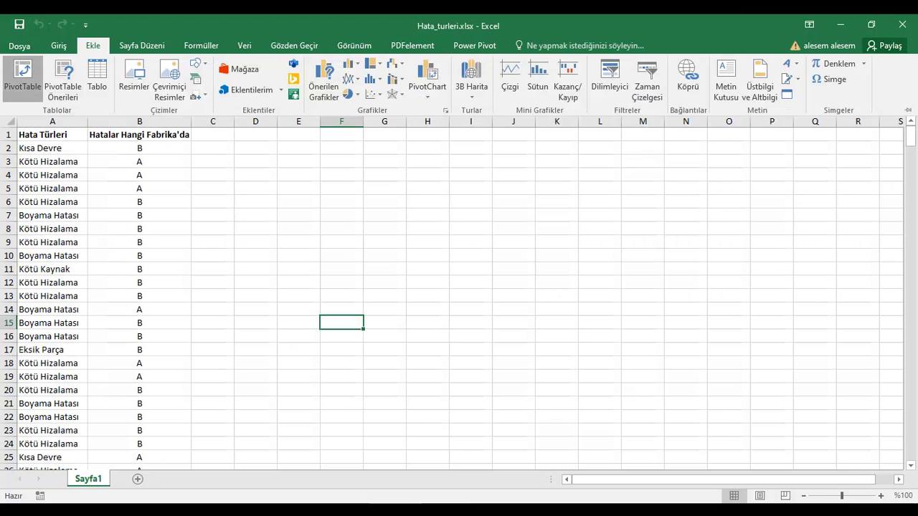
Step: Build a pivot table from B1:B401 on a new sheet counting defects per factory (A 215, B 185)
left_click(20, 80)
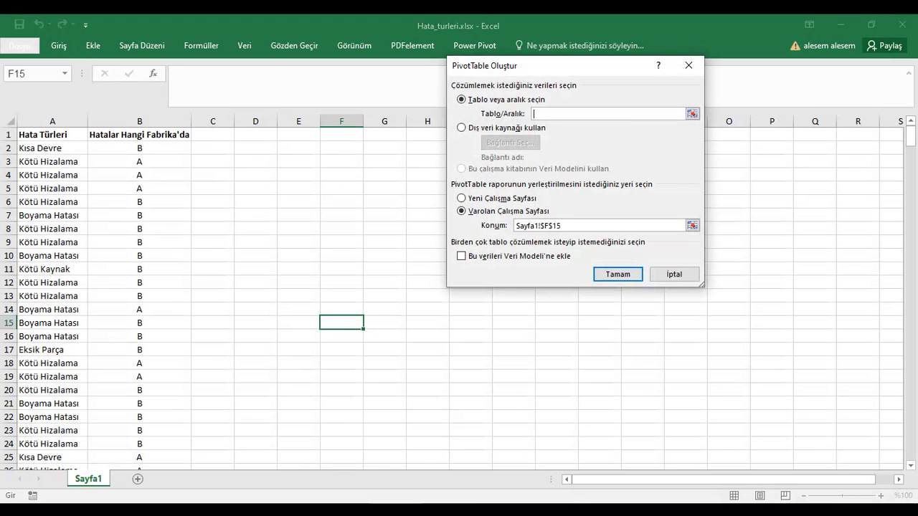
left_click_drag(139, 135, 139, 448)
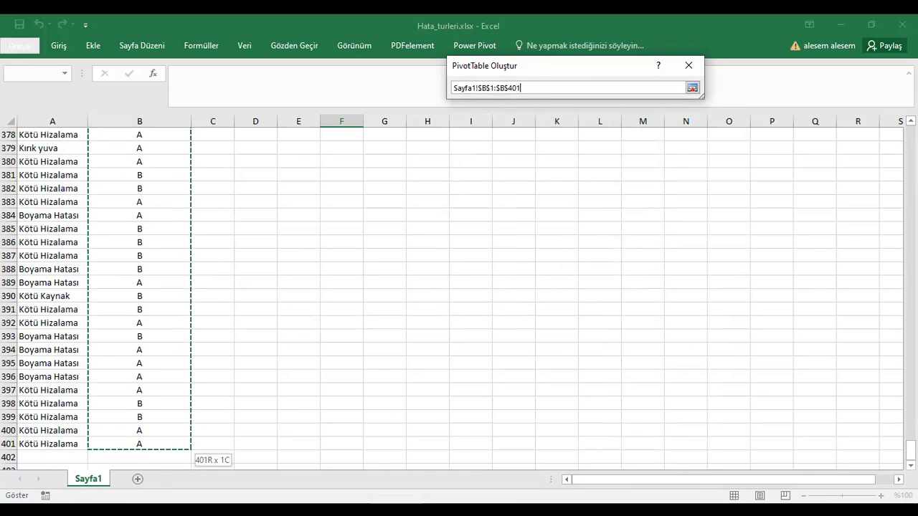
left_click(461, 197)
left_click(617, 274)
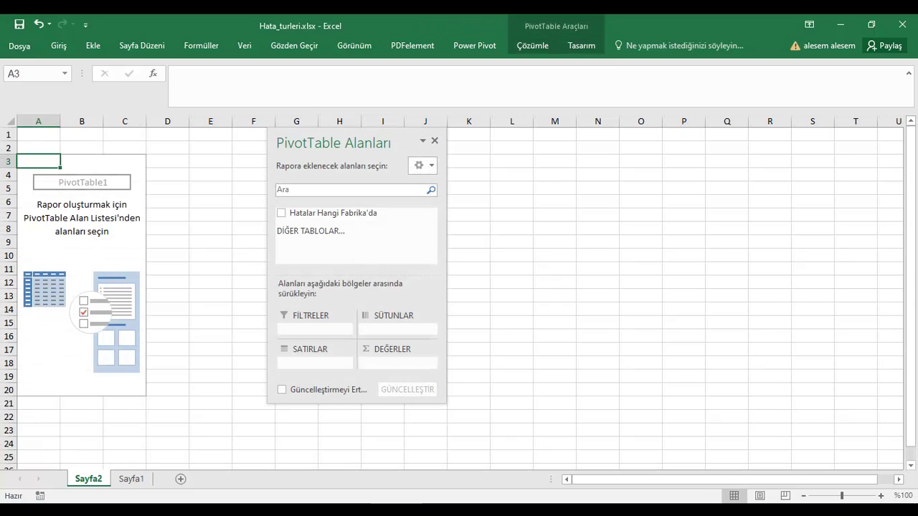
left_click(281, 213)
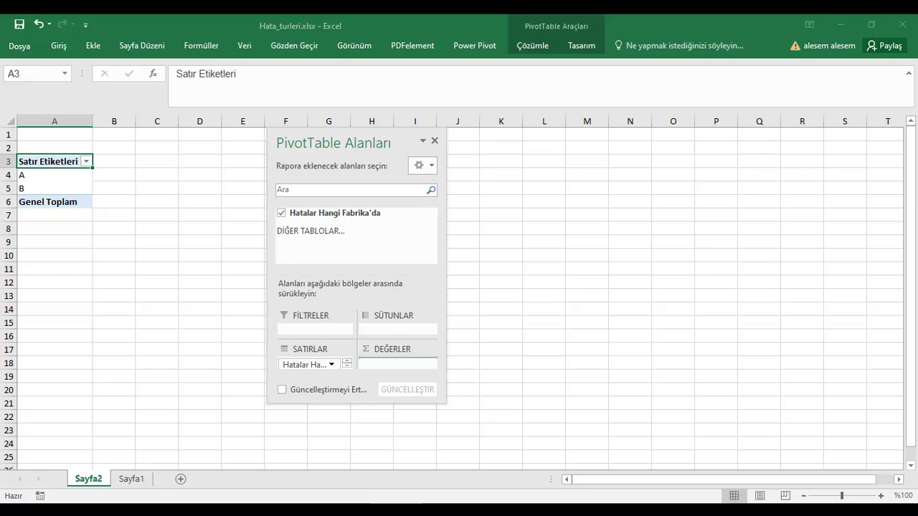
left_click_drag(330, 213, 398, 364)
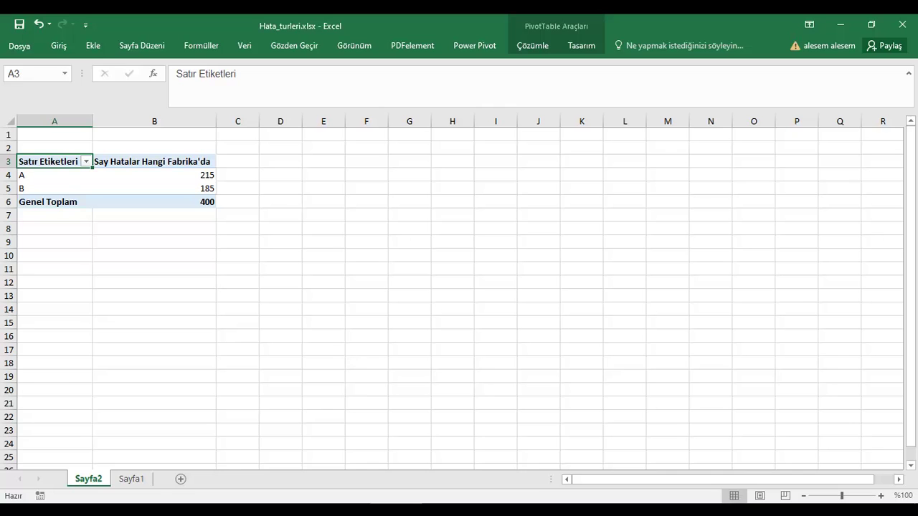
Step: Rename headers to Fabrikalar and Fabrikalardaki Hata Sayıları, and add Fabrikalardaki Hata Yüzdeleri in C3
type("Fabrikalar")
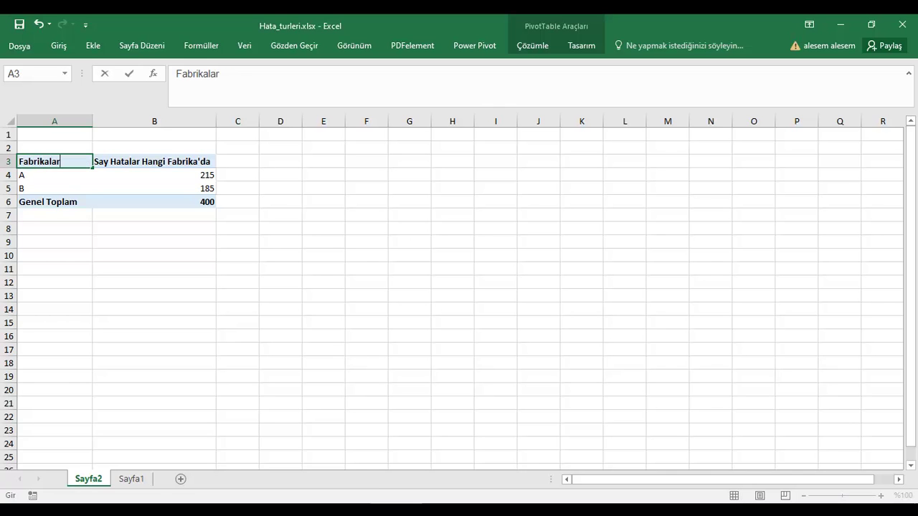
left_click(154, 162)
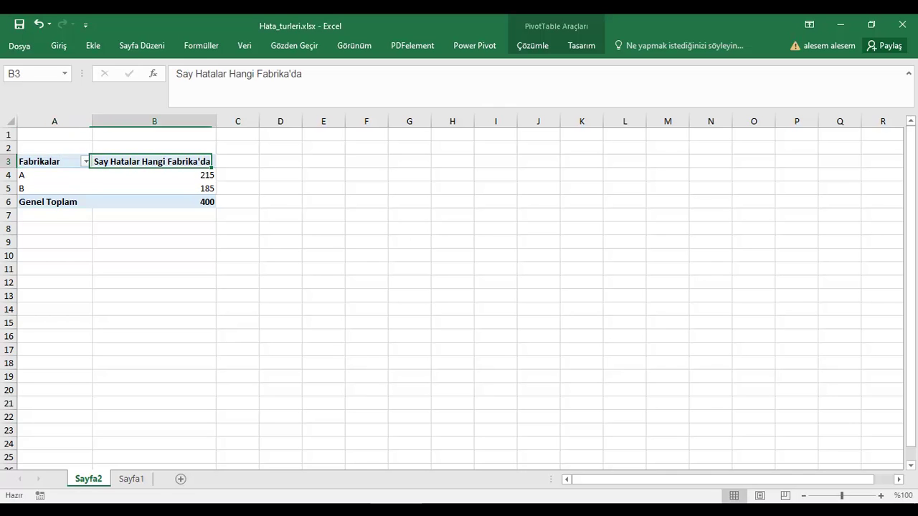
type("Fabrikalardaki Hata Sayıları")
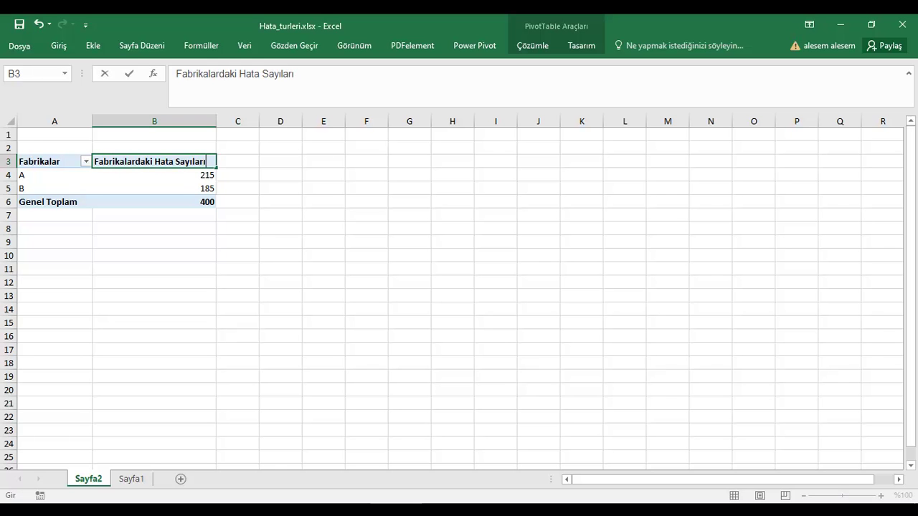
left_click(237, 175)
left_click(237, 161)
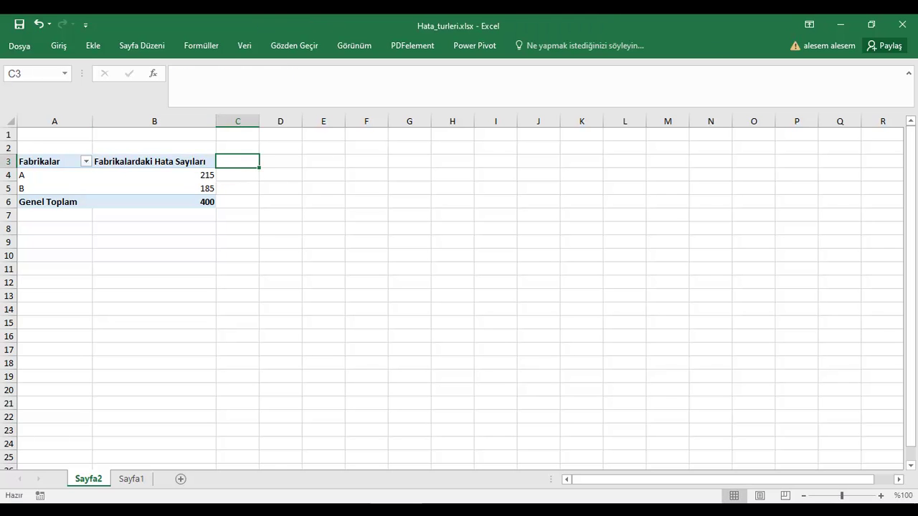
type("Fab")
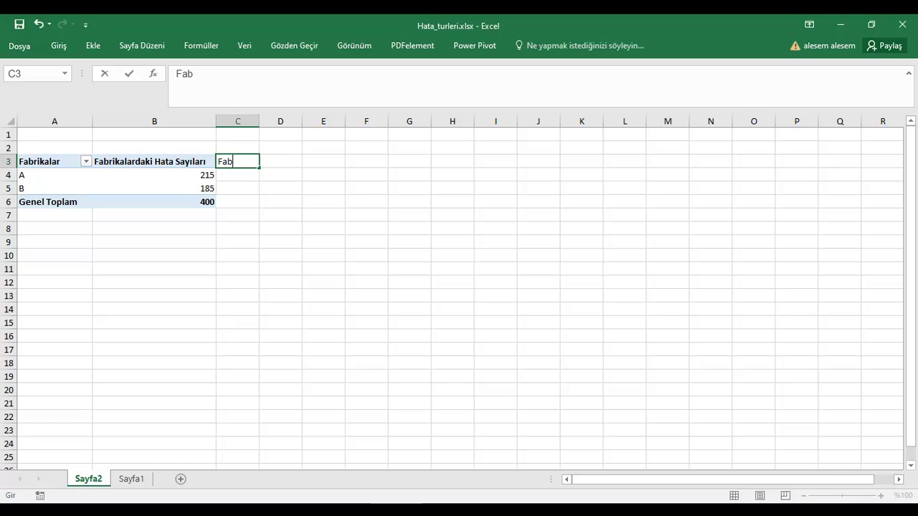
type("rikalardaki Hata Yüzdeleri")
left_click(237, 202)
Step: Copy B3's header formatting onto C3 and widen column C to fit it
left_click(154, 161)
left_click(58, 45)
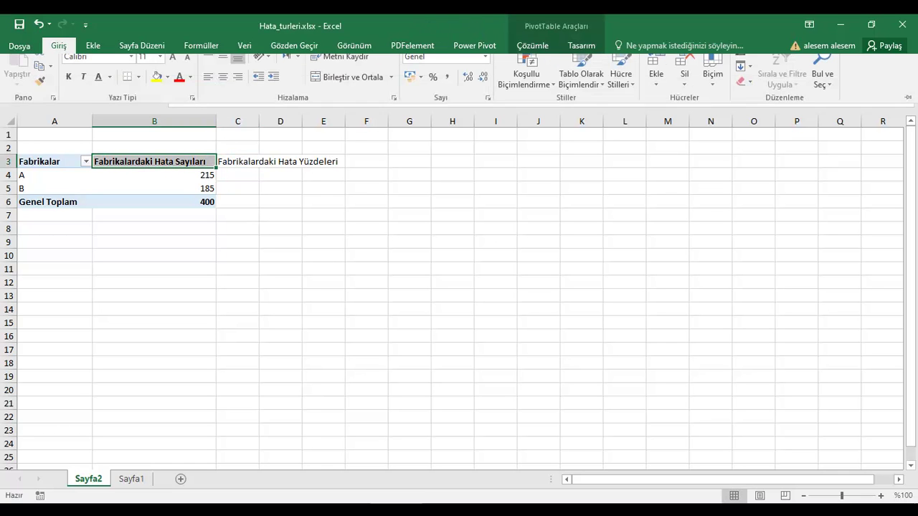
left_click(155, 161)
left_click(237, 161)
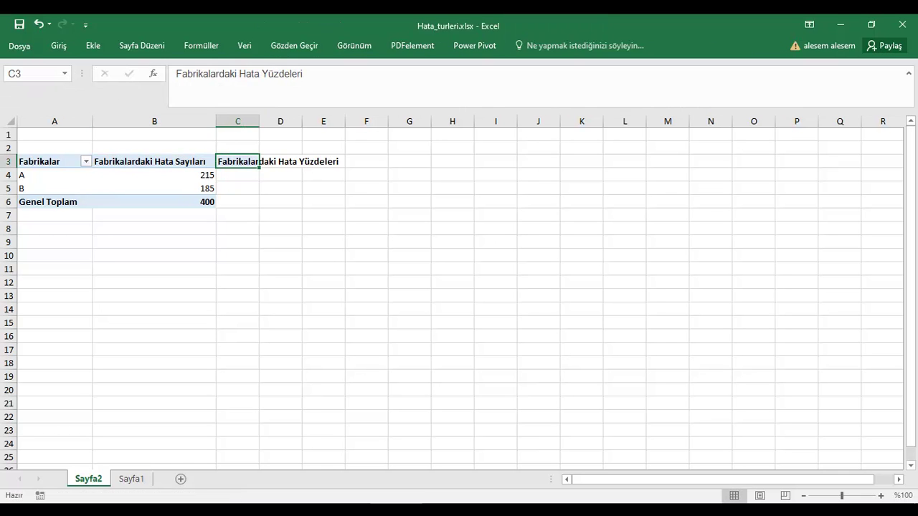
double_click(259, 122)
left_click(279, 175)
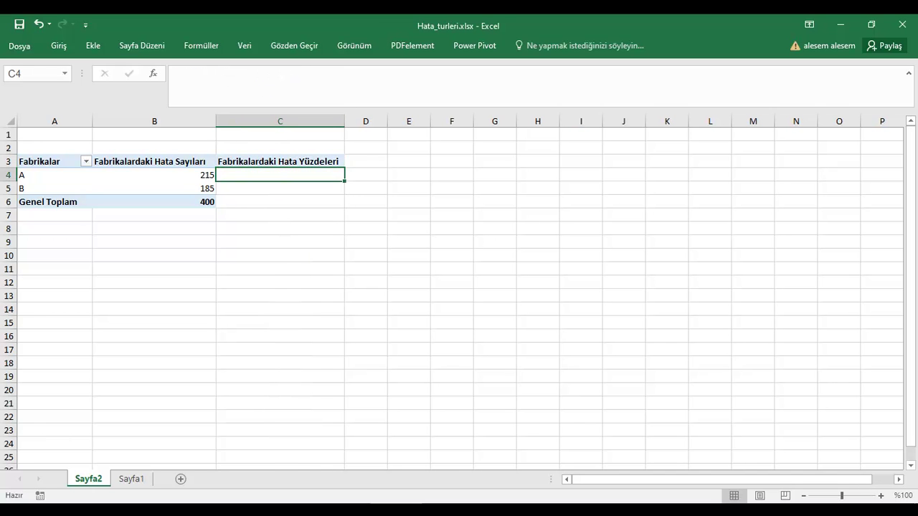
Step: Enter factory A's share formula in C4 (count / total) and format it as a percentage (54%)
type("=")
left_click(154, 175)
type("/")
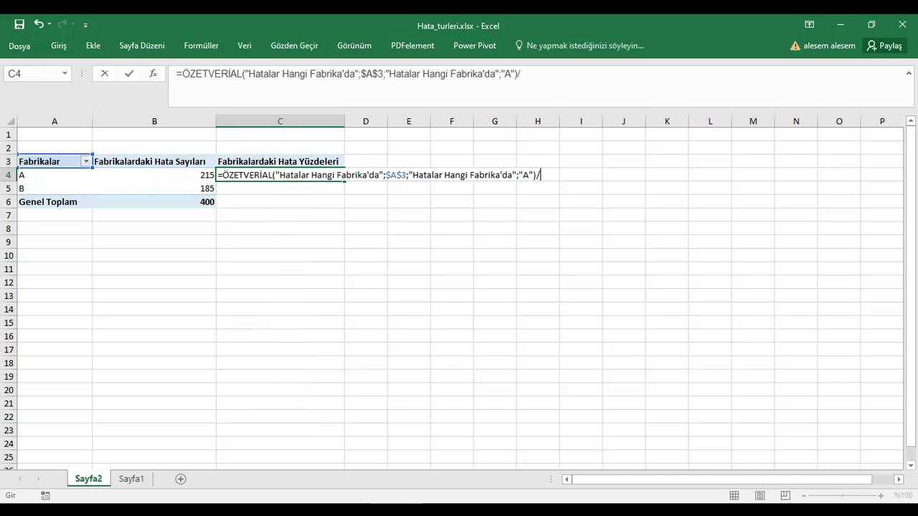
left_click(154, 202)
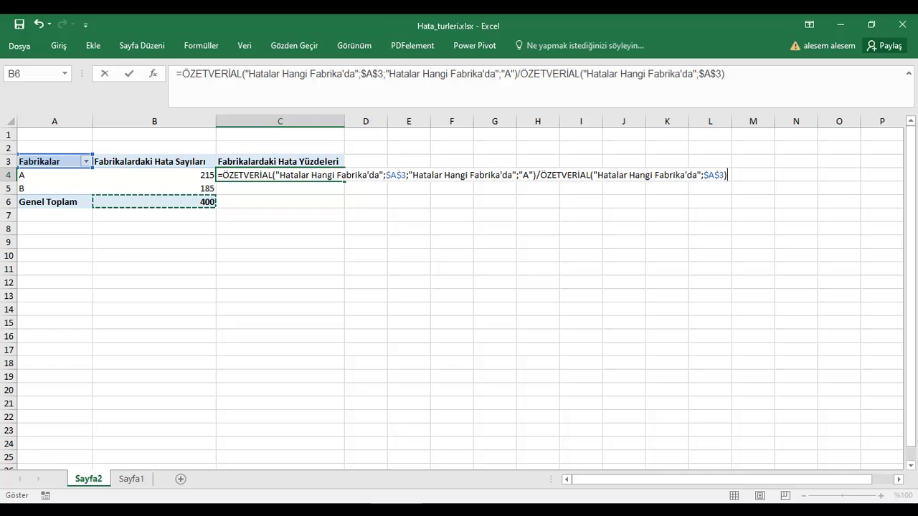
key("Return")
left_click(279, 175)
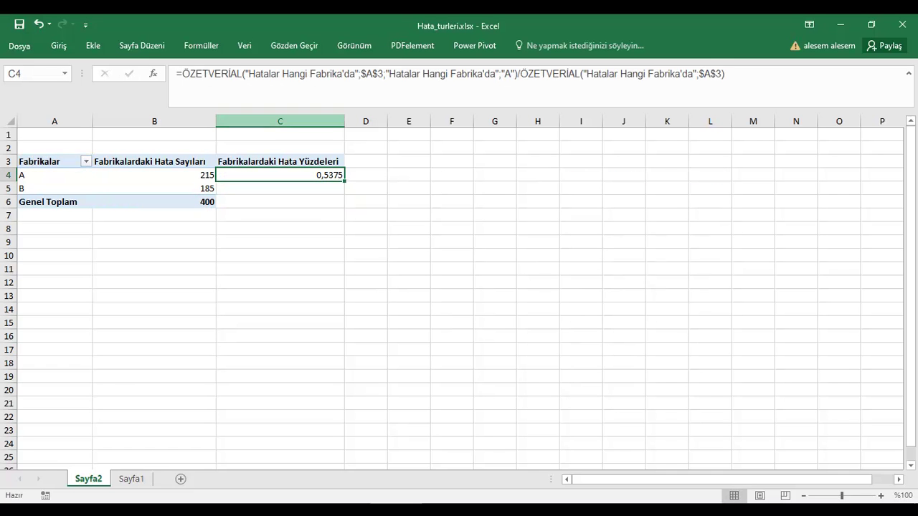
left_click(58, 45)
left_click(432, 89)
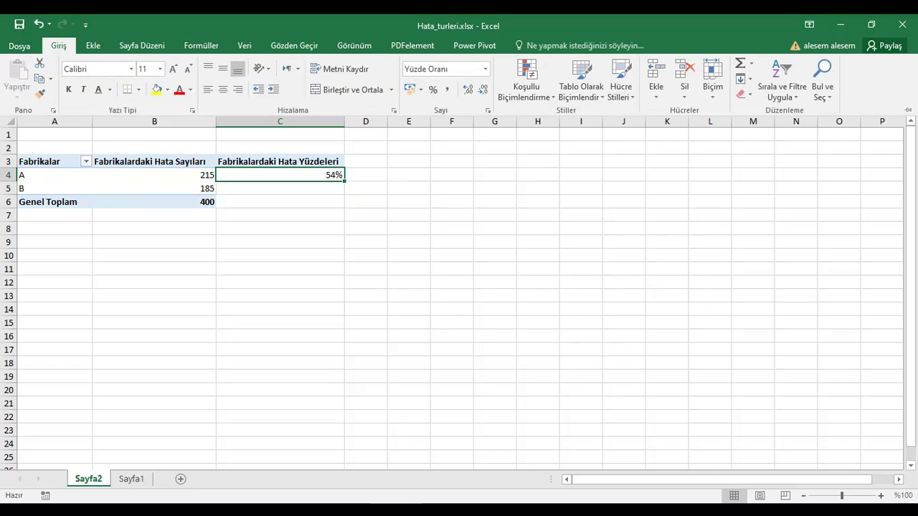
Step: Enter factory B's share formula in C5 and format it as a percentage (46%)
left_click(279, 188)
type("=")
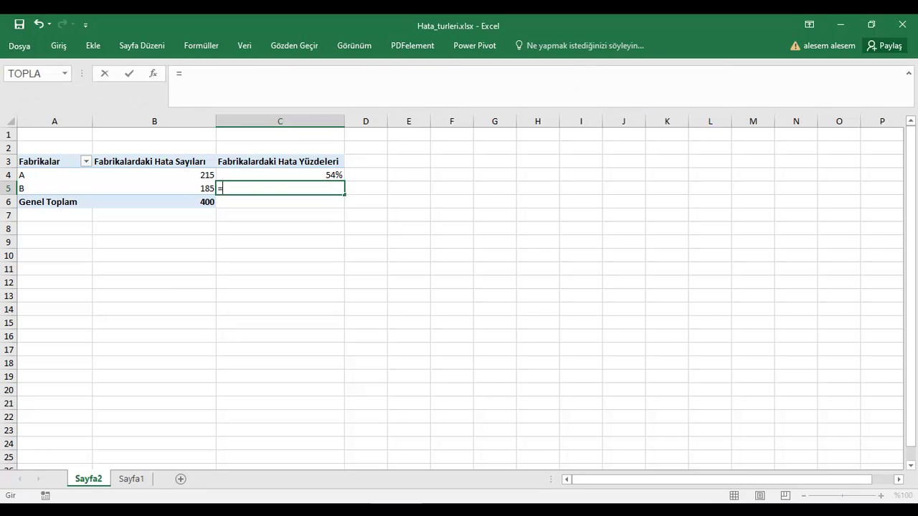
key("Left")
type("/")
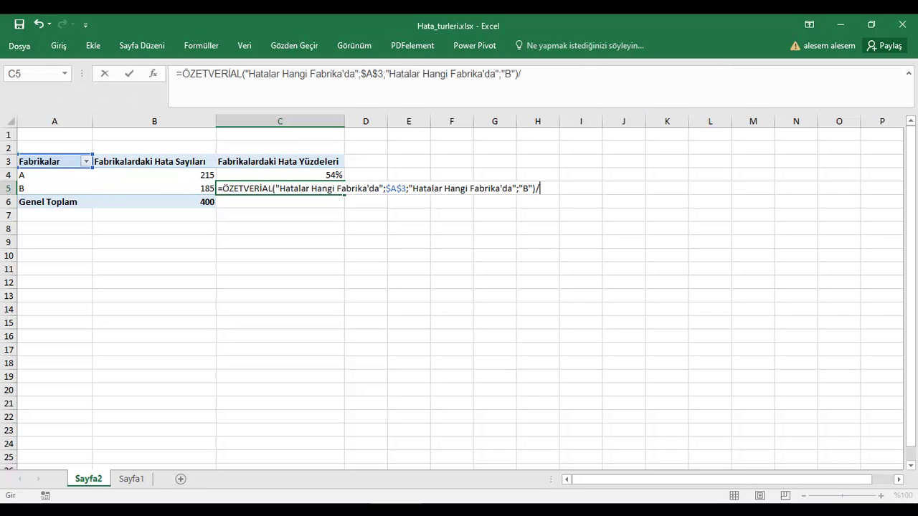
key("Left")
key("Down")
key("Return")
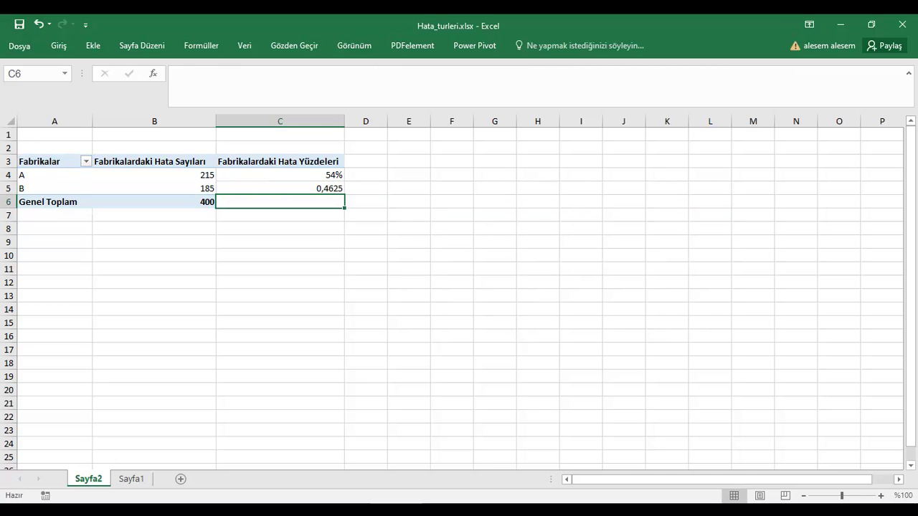
key("Up")
left_click(58, 46)
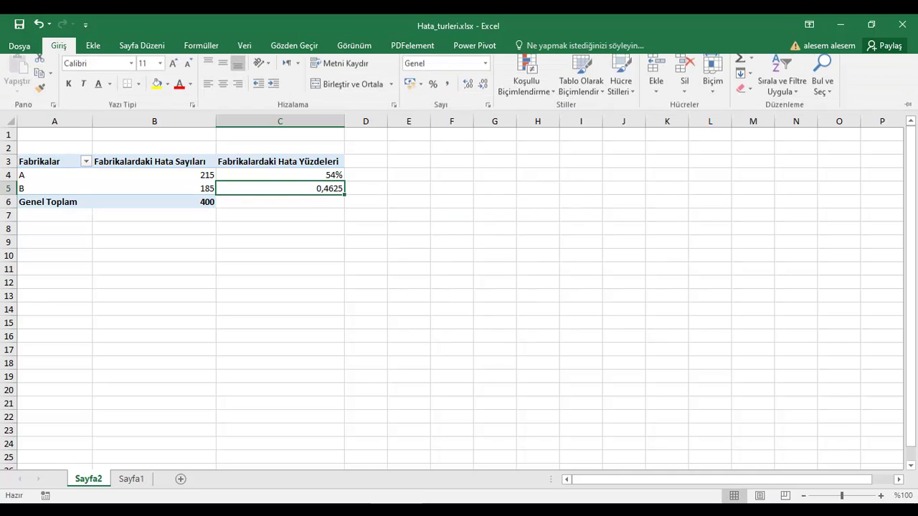
left_click(432, 89)
Step: Insert a 3-D pie chart of the percentage column C3:C5
left_click(280, 161)
left_click_drag(280, 162, 337, 188)
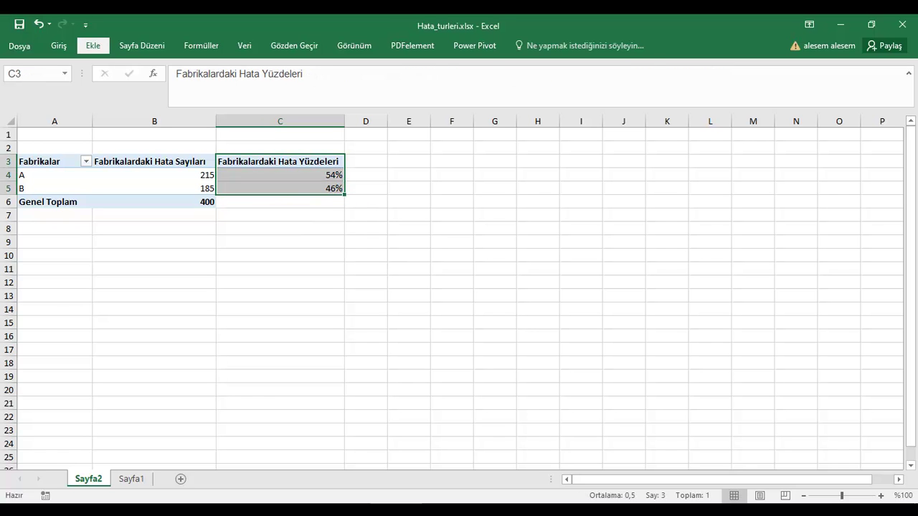
left_click(93, 46)
left_click(350, 94)
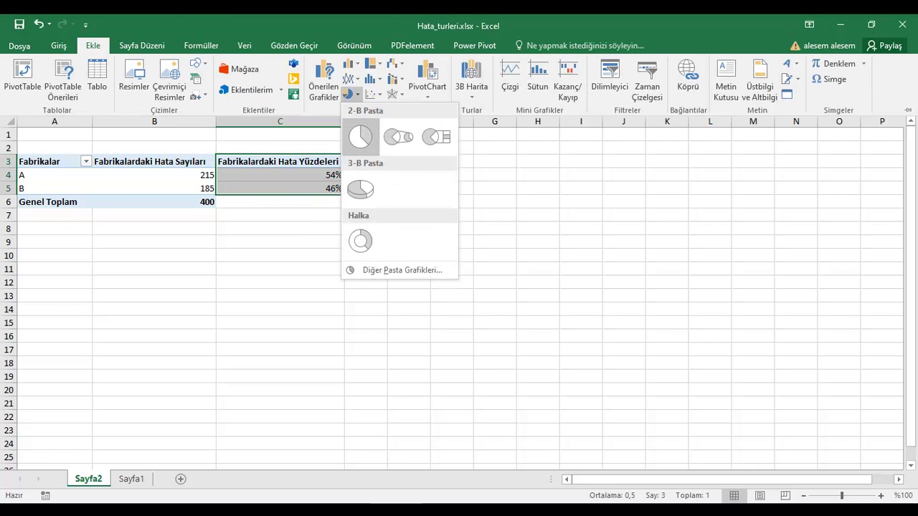
left_click(360, 189)
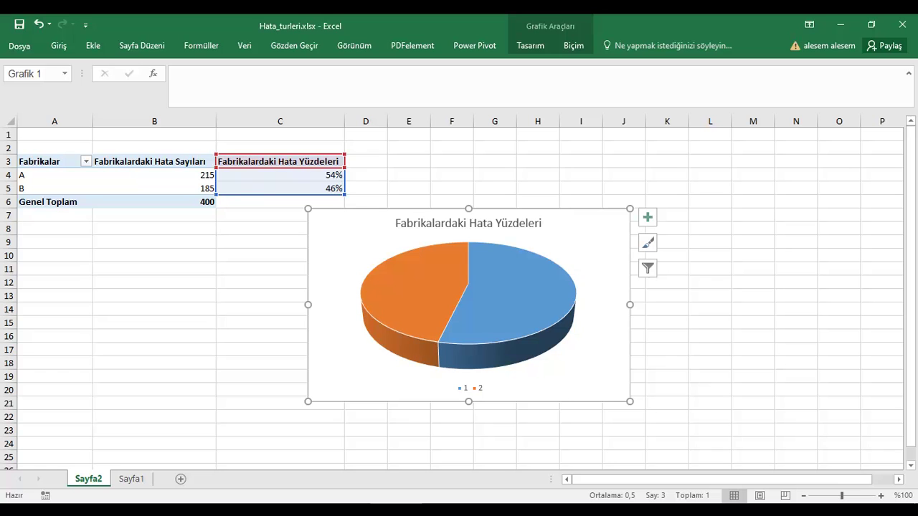
Step: Delete the chart legend and open the chart title for editing
left_click(466, 388)
key("Delete")
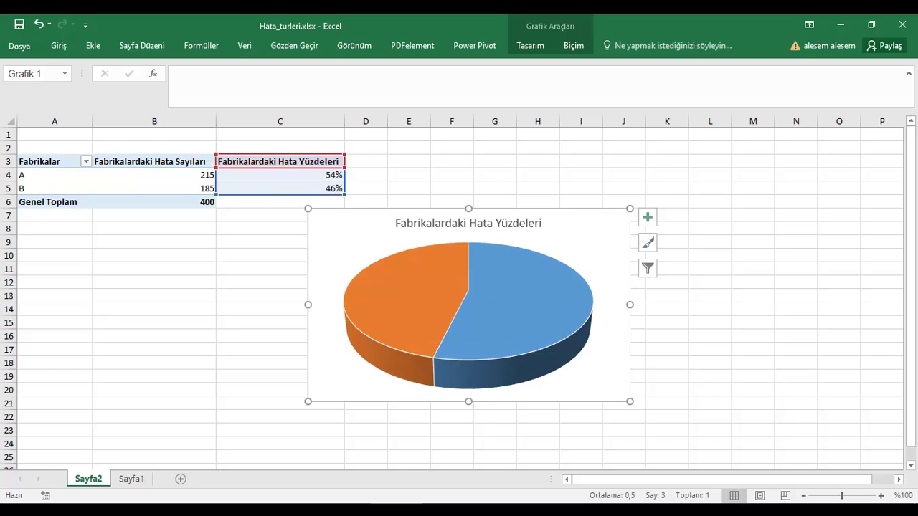
double_click(468, 223)
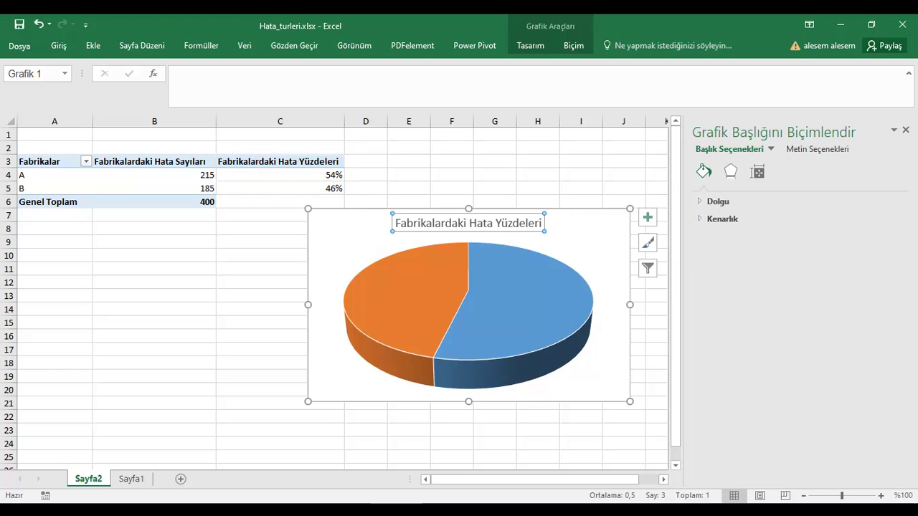
Step: Retitle the chart 'Fabrikalardaki Hata Yüzdelerinin Dağılımı' and fill the 54% slice light grey
type("nin Dağılımı")
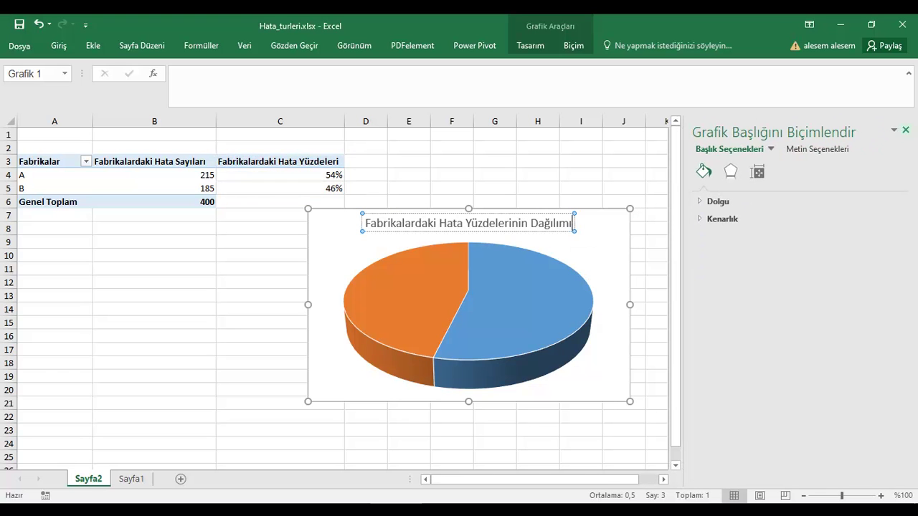
left_click(905, 130)
double_click(516, 309)
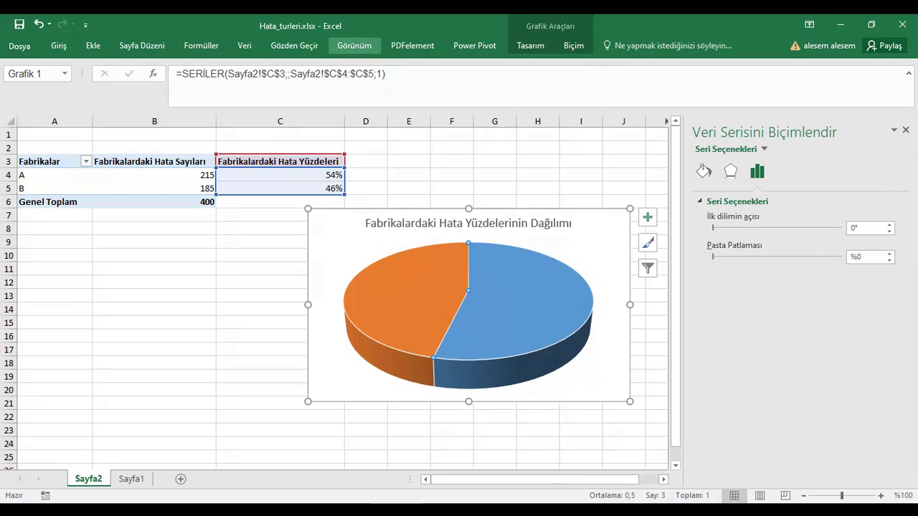
left_click(574, 46)
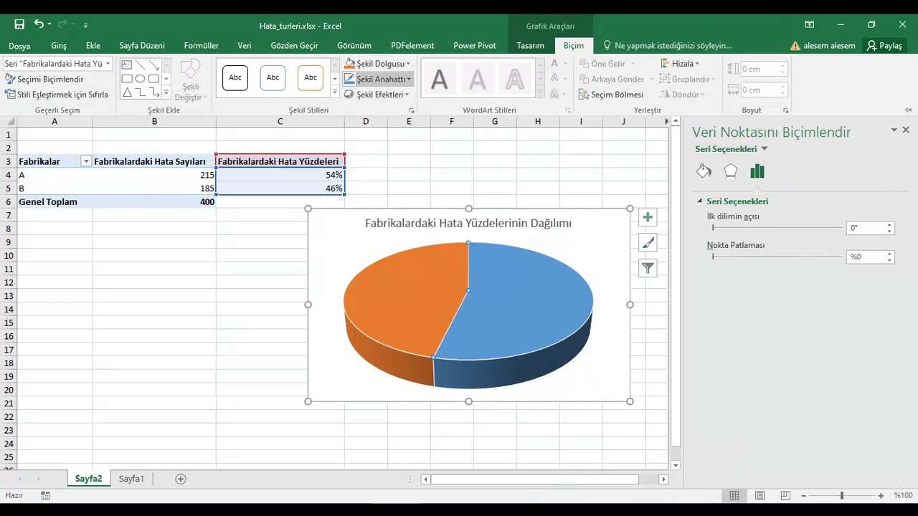
left_click(378, 63)
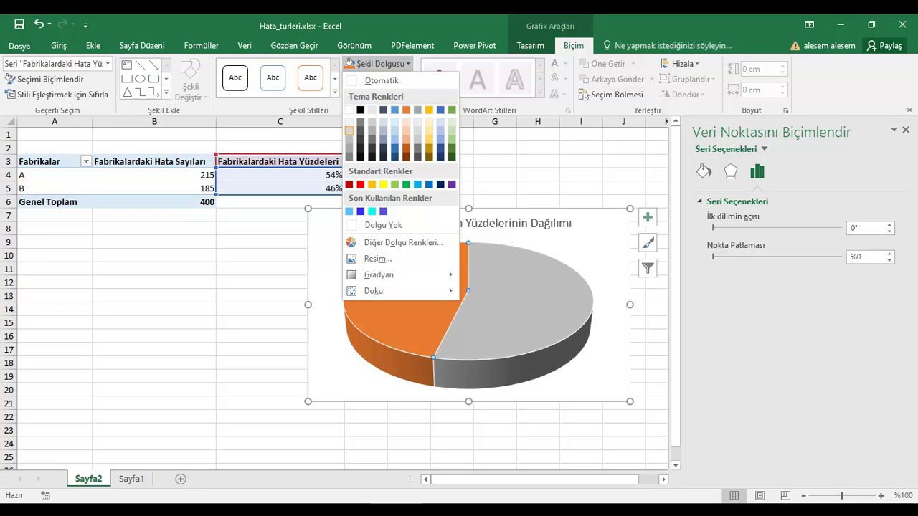
left_click(349, 121)
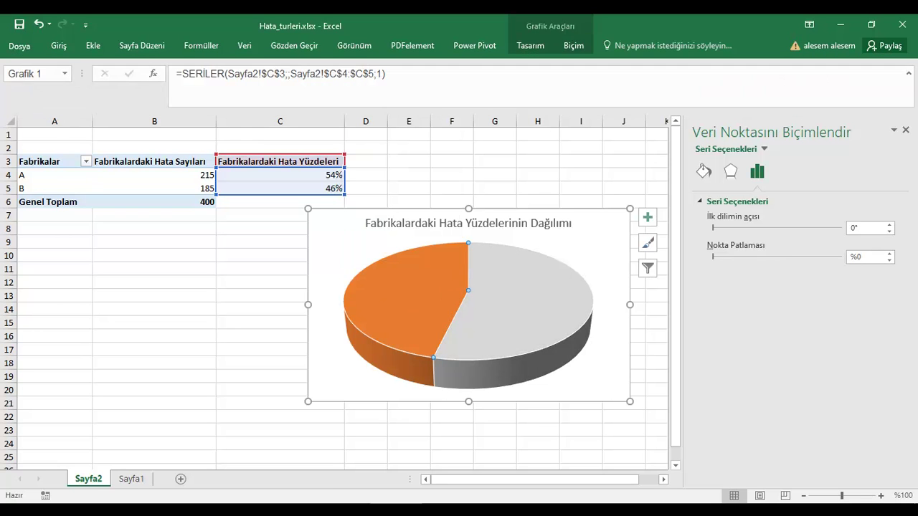
Step: Fill the other, 46% slice light blue
left_click(574, 45)
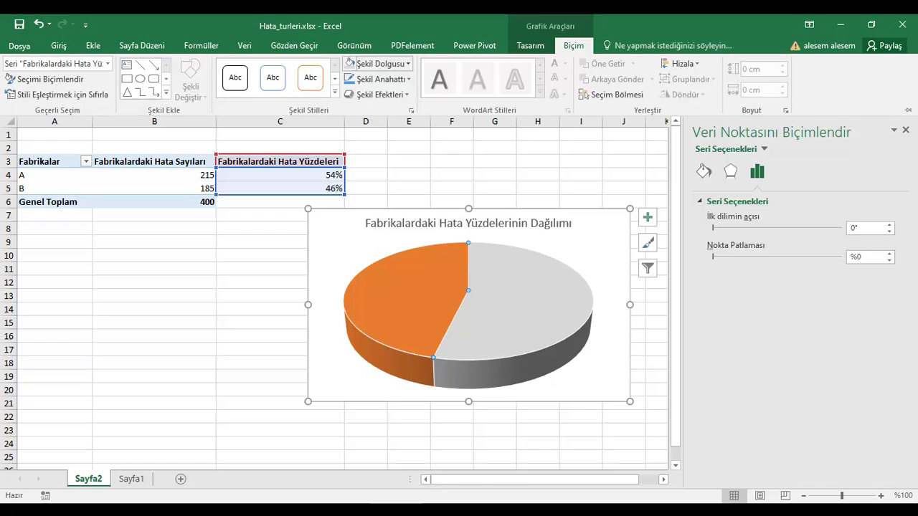
left_click(351, 63)
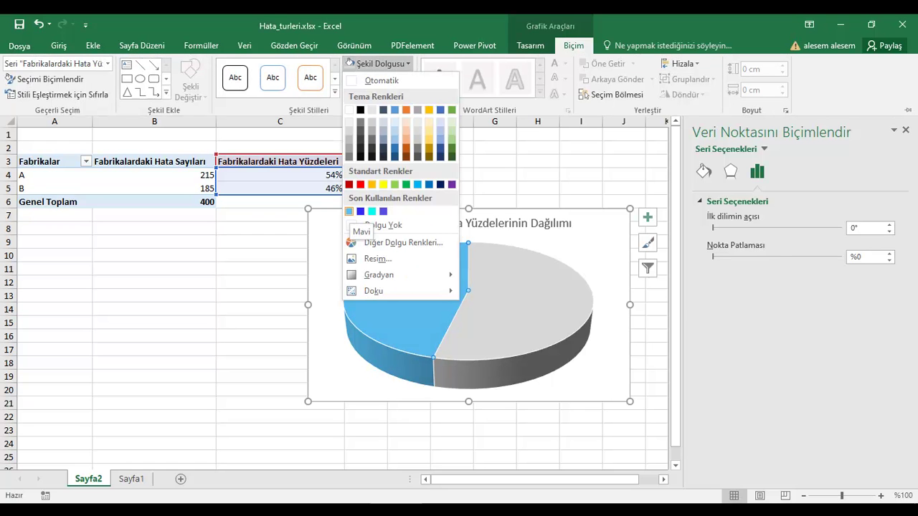
left_click(349, 211)
left_click(648, 216)
Step: Show data labels and a legend, and drag the 54% label further into the grey slice
left_click(680, 242)
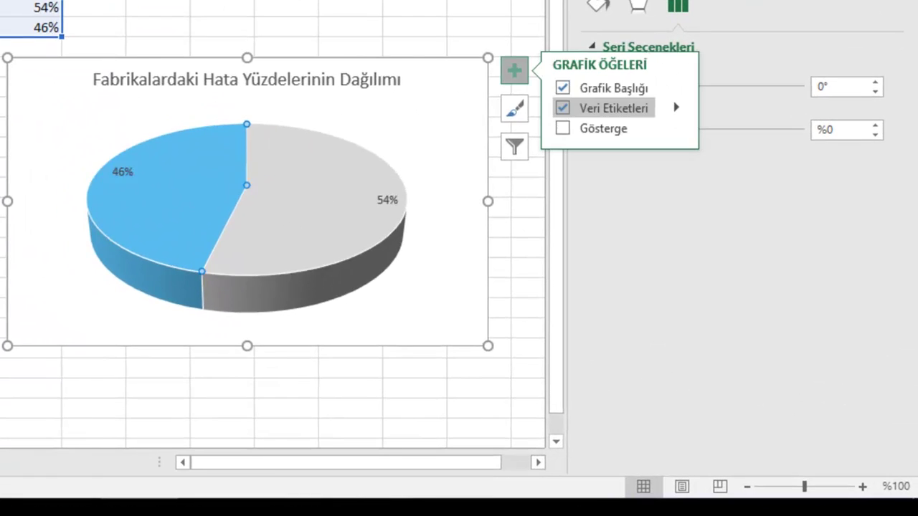
left_click(562, 128)
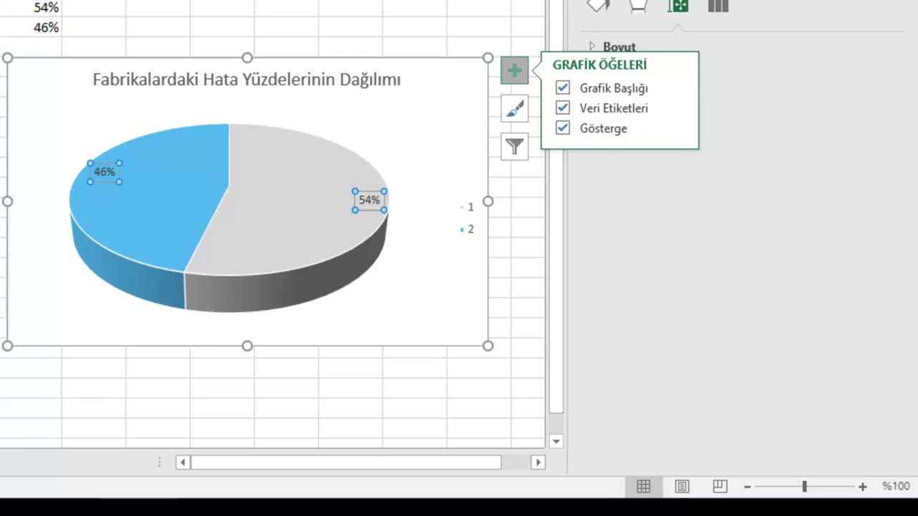
left_click_drag(369, 200, 297, 190)
left_click(105, 172)
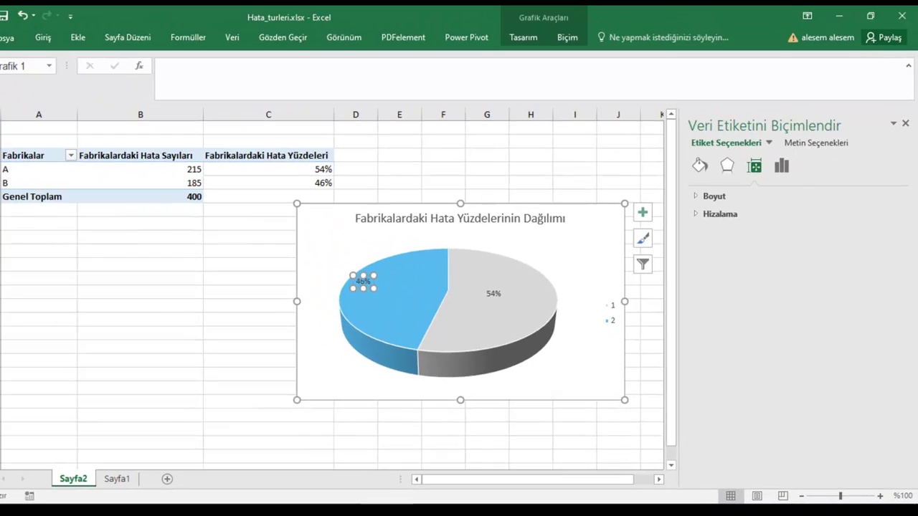
left_click(500, 297)
Step: Enlarge the data label font and change the 54% label to 'A Fabrikası; 54%'
left_click(58, 45)
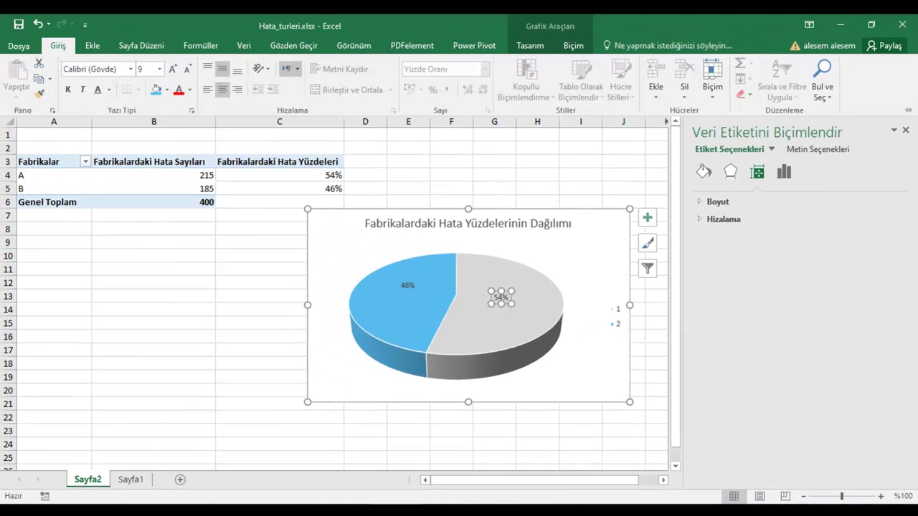
key("Return")
right_click(502, 287)
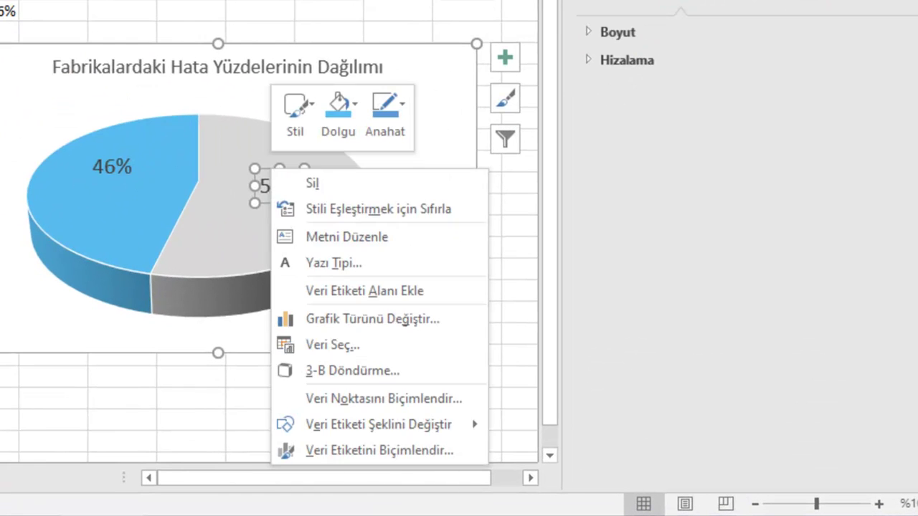
mouse_move(380, 424)
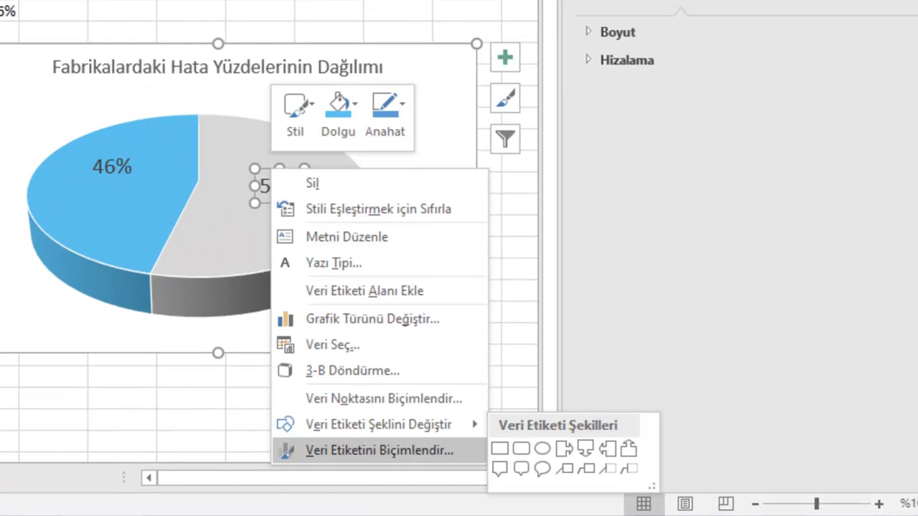
left_click(380, 450)
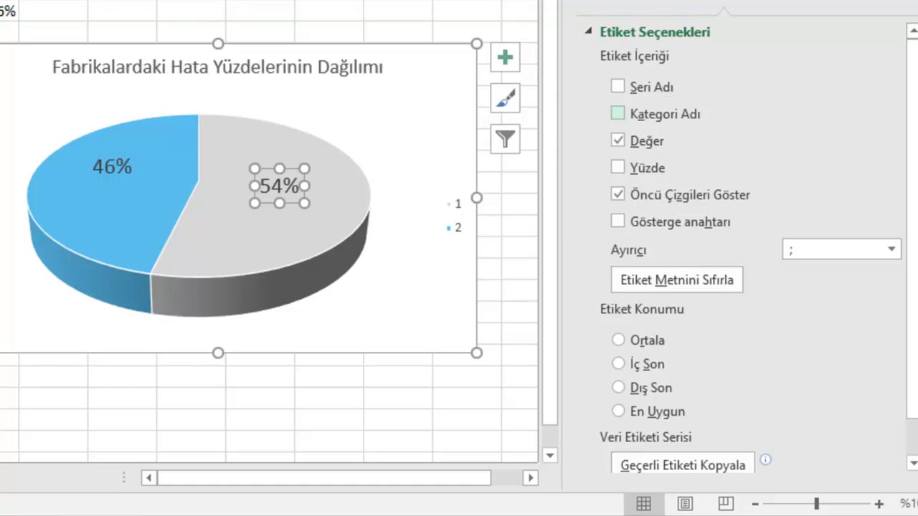
left_click(277, 186)
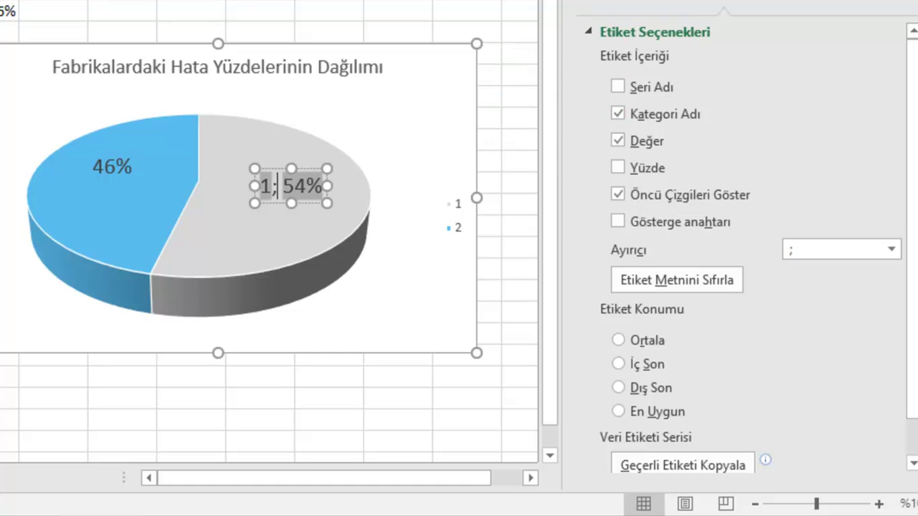
double_click(265, 186)
type("A ")
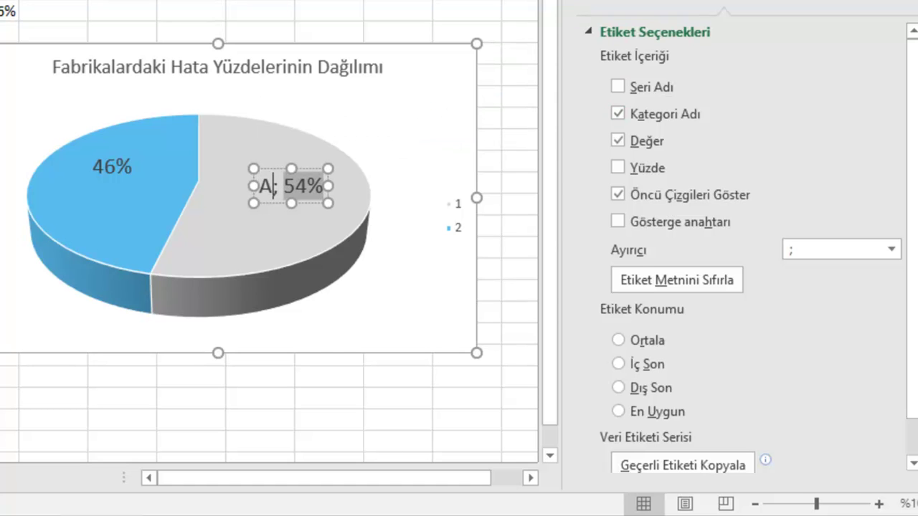
type("Fabrika")
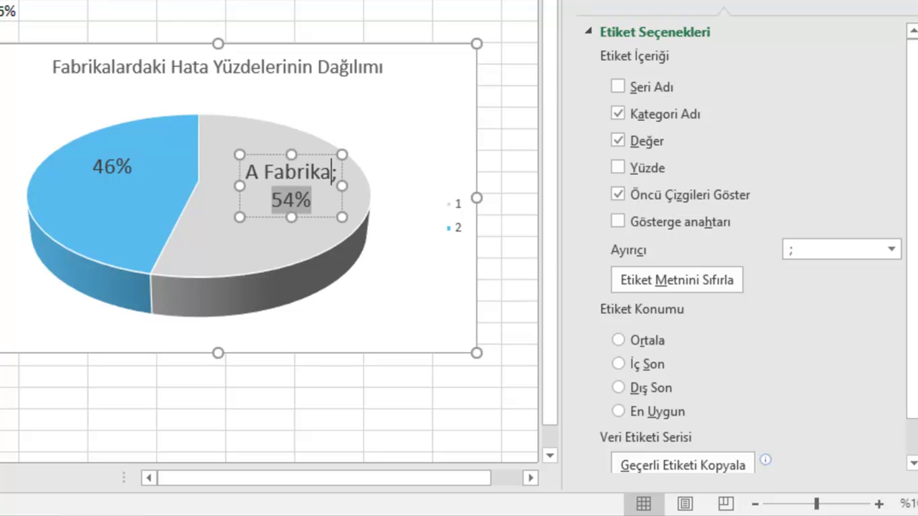
type("sı")
key("Escape")
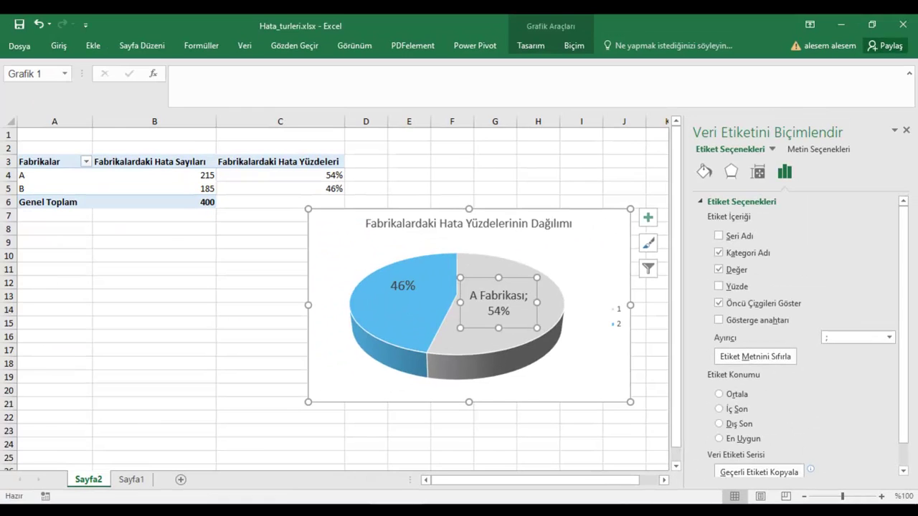
Step: Change the 46% label to 'B Fabrikası; 46%'
left_click(403, 285)
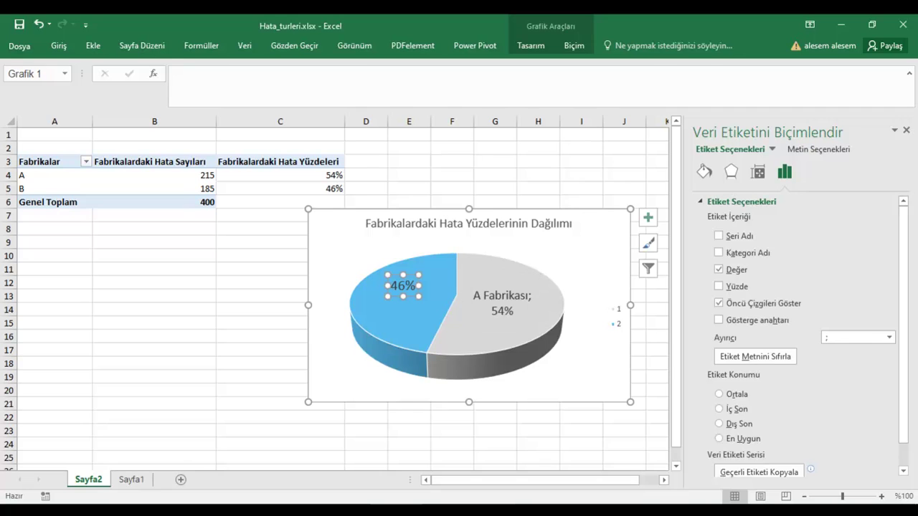
left_click(718, 253)
triple_click(398, 285)
type("B Fabrikası")
left_click(502, 303)
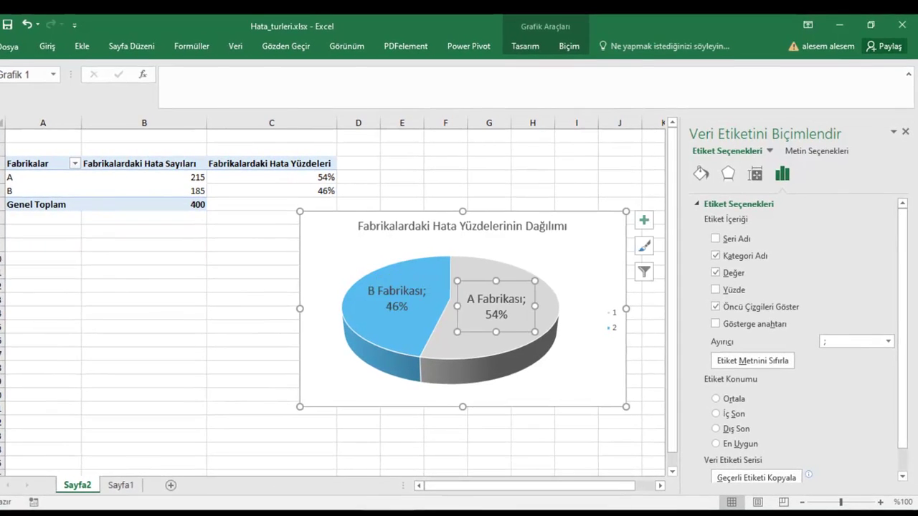
Step: Delete the chart legend again
left_click(611, 319)
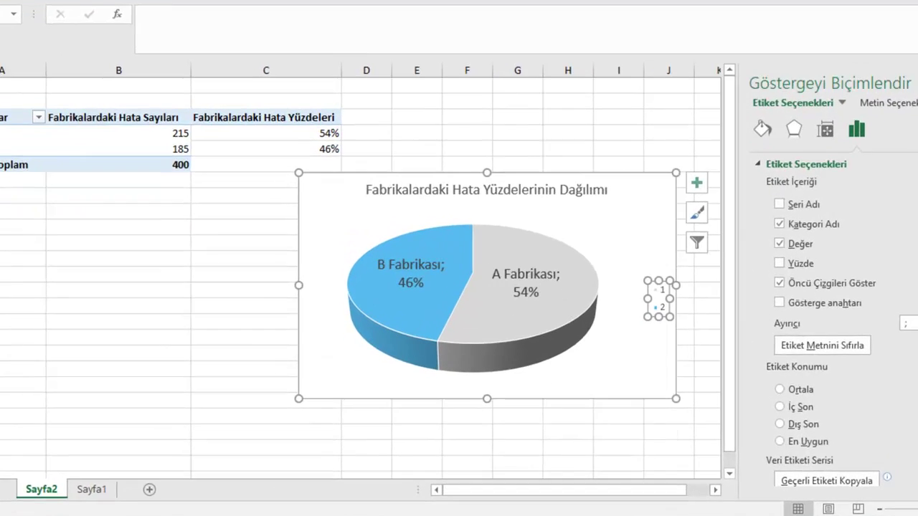
key("Delete")
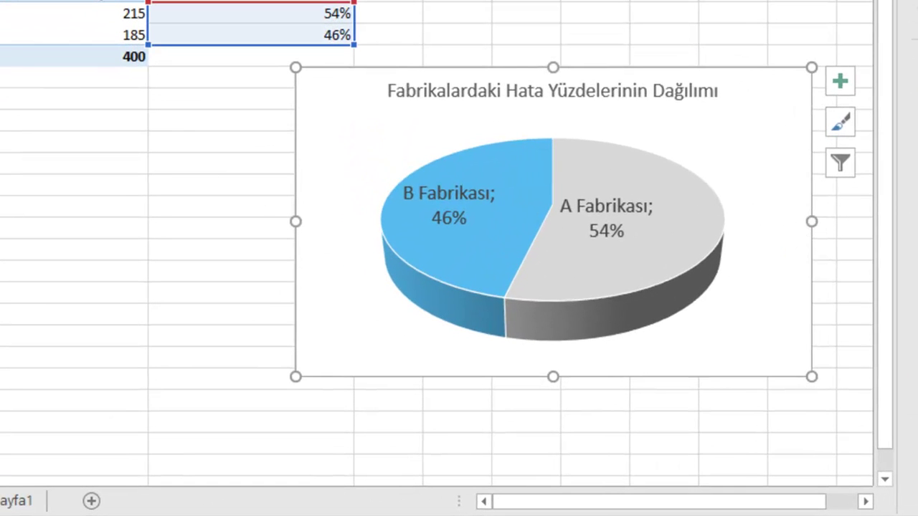
left_click(606, 219)
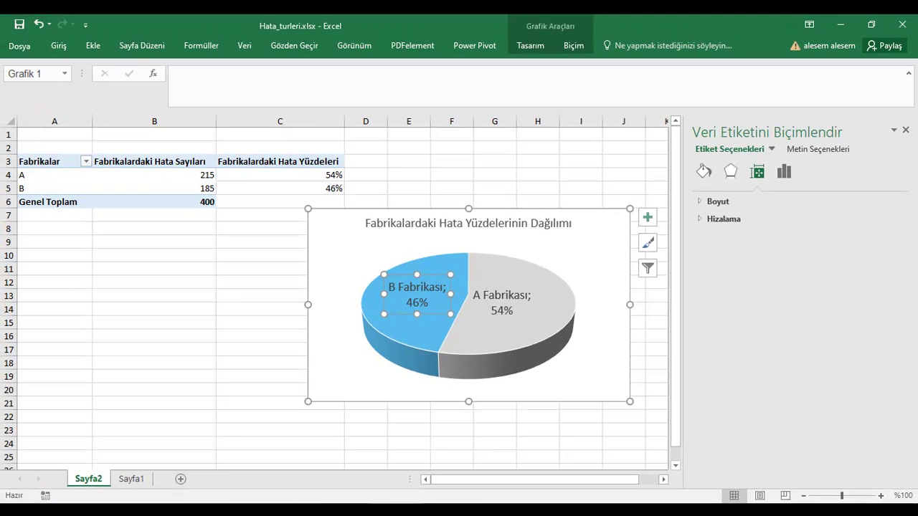
left_click(516, 302)
left_click(261, 296)
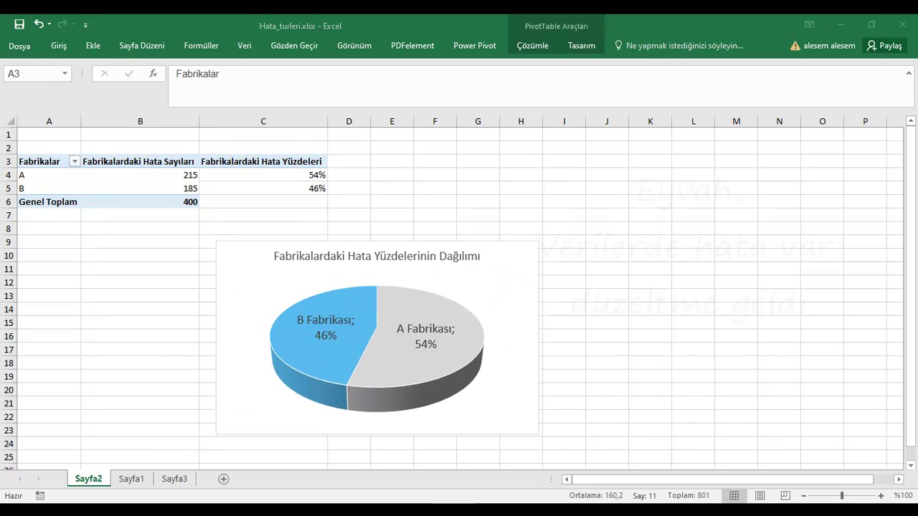
Step: Correct cells B9, B19 and B42 on Sayfa1 to B and refresh the pivot table
key("ctrl+Page_Down")
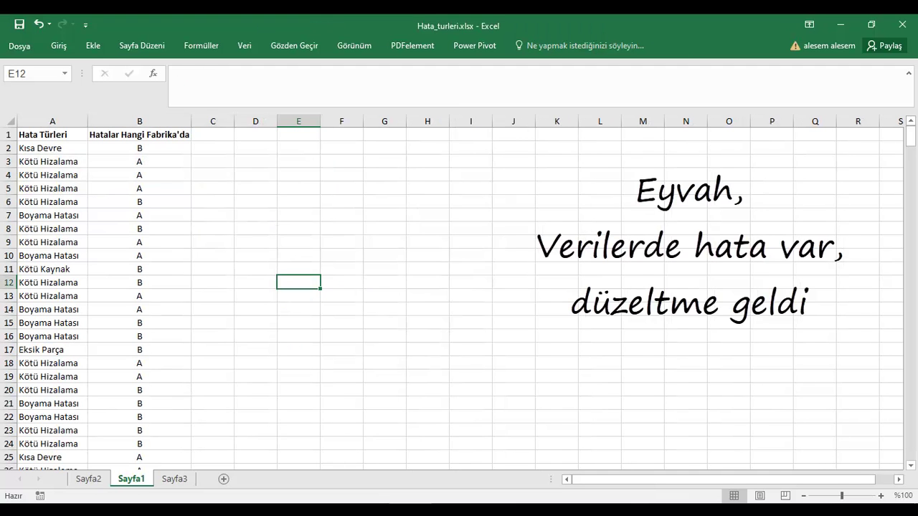
left_click(139, 242)
type("B")
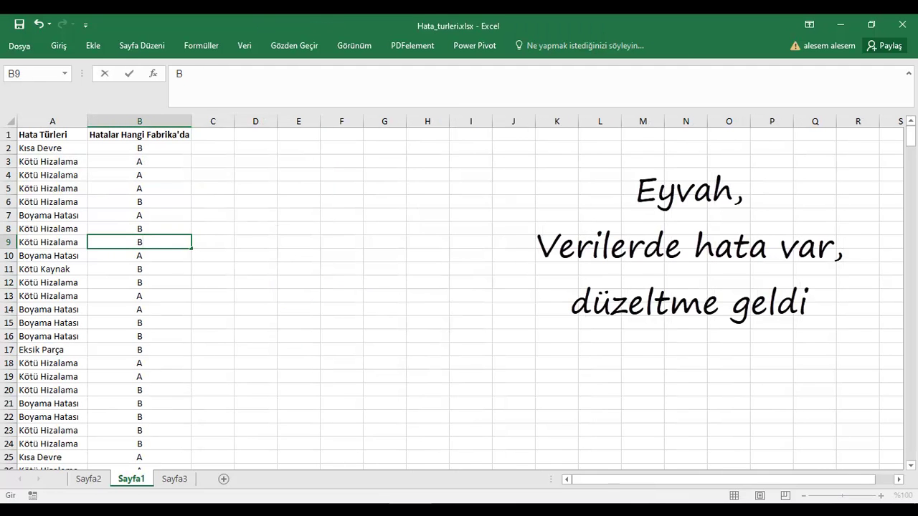
left_click(139, 377)
type("B")
scroll(459, 294, "down", 9)
left_click(140, 322)
type("B")
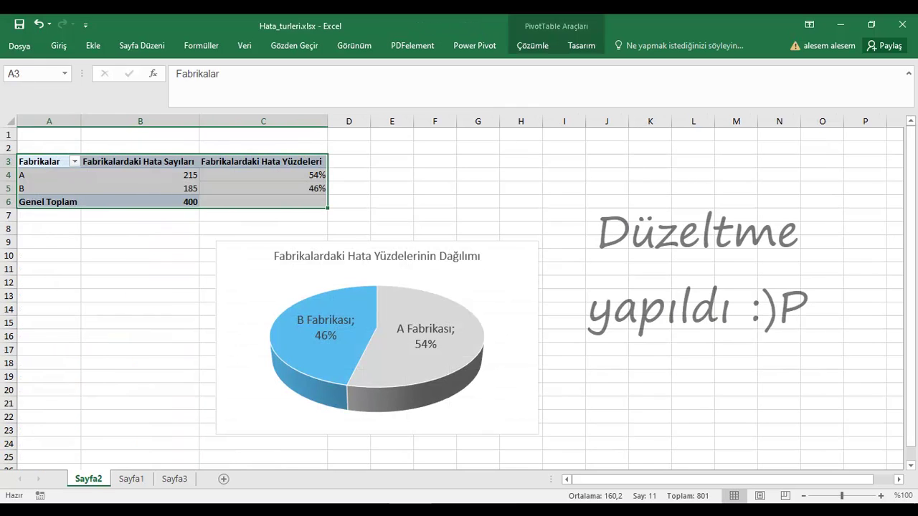
right_click(179, 188)
left_click(211, 228)
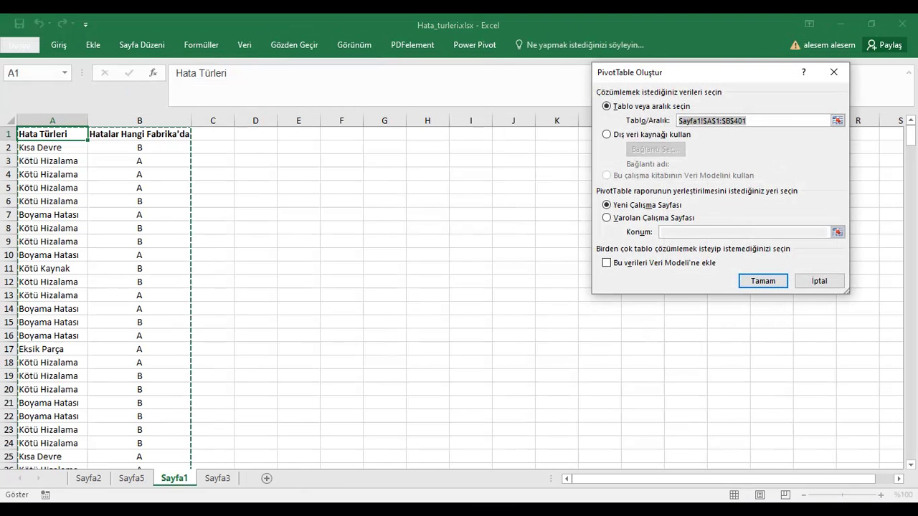
Step: Create a pivot on new sheet Sayfa6 counting Hata Türleri split by factory (A 179, B 221)
left_click(746, 120)
key("Return")
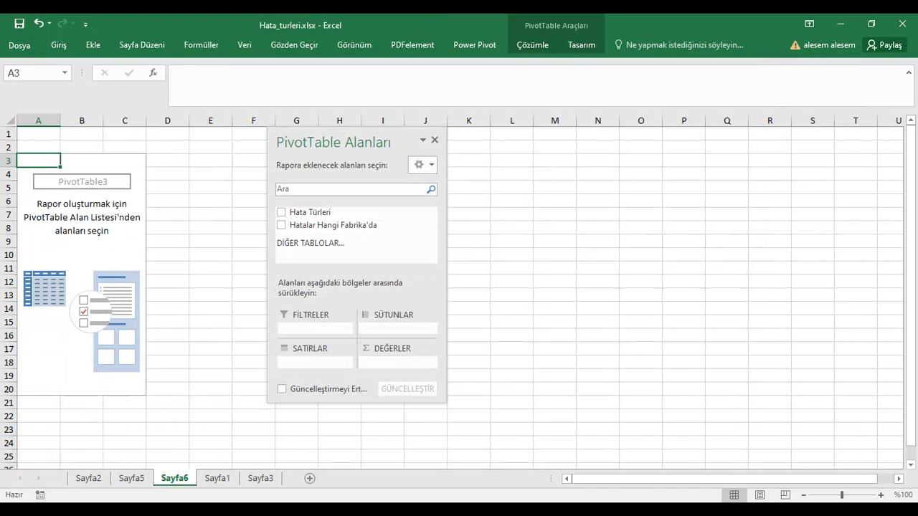
left_click_drag(309, 212, 315, 362)
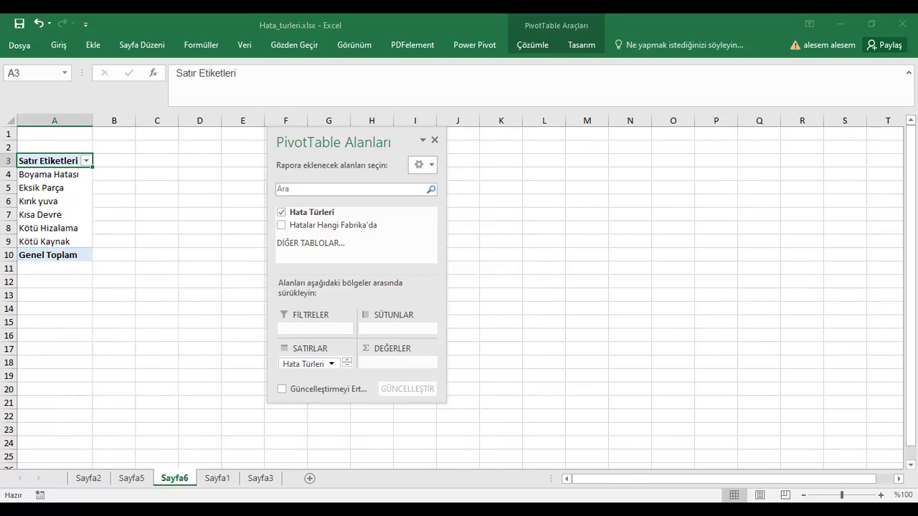
left_click_drag(397, 360, 397, 364)
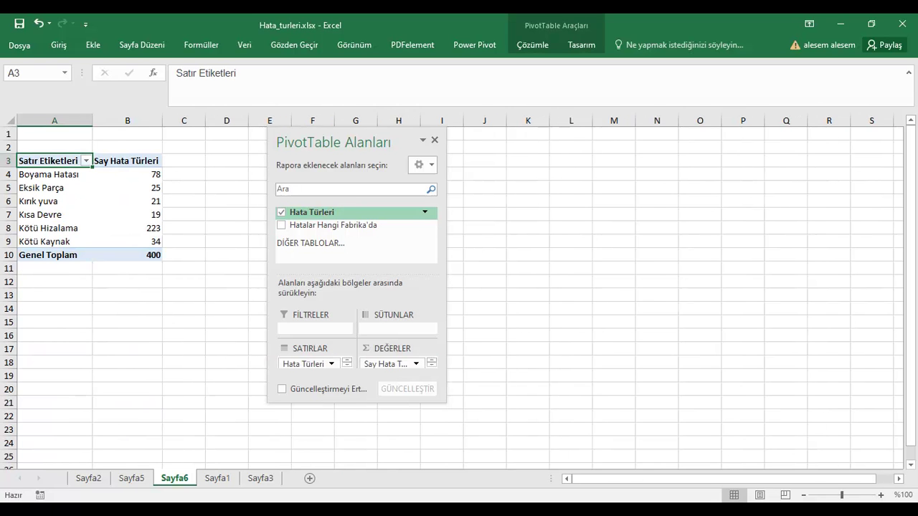
left_click_drag(332, 225, 397, 328)
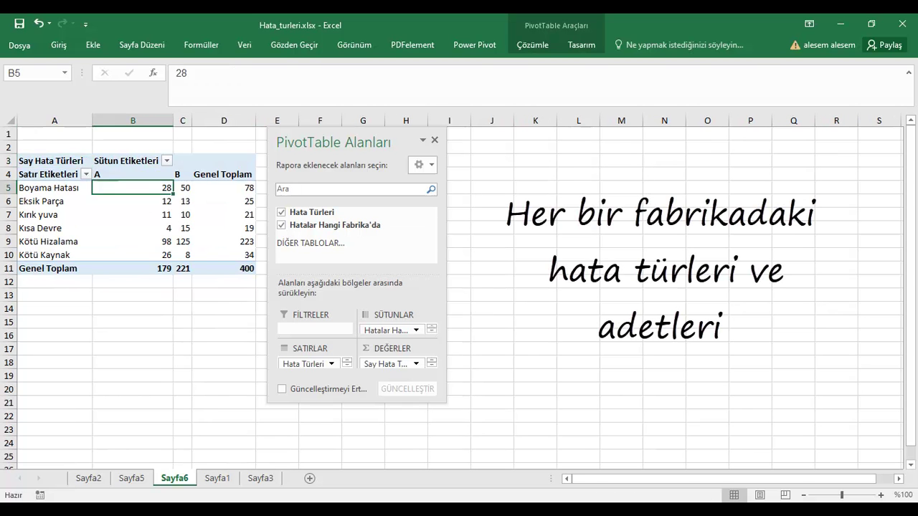
left_click_drag(132, 188, 133, 268)
left_click(132, 322)
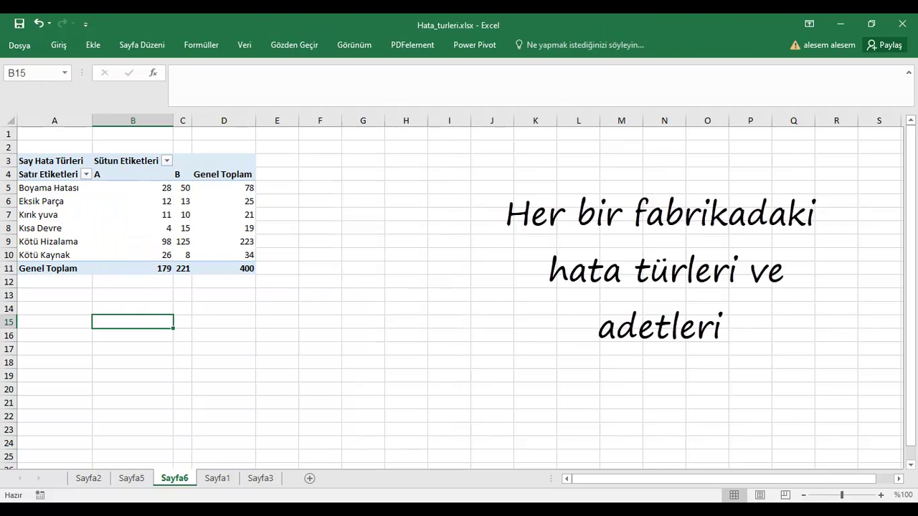
left_click(54, 362)
Step: Create a second pivot table at Sayfa6 A18 sourced from Sayfa1!$A$1:$B$401
left_click(93, 45)
left_click(22, 77)
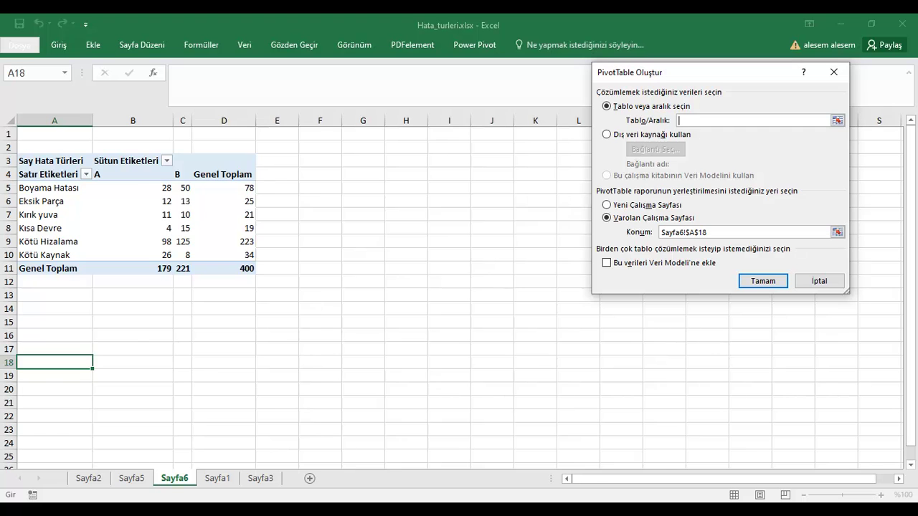
left_click(218, 478)
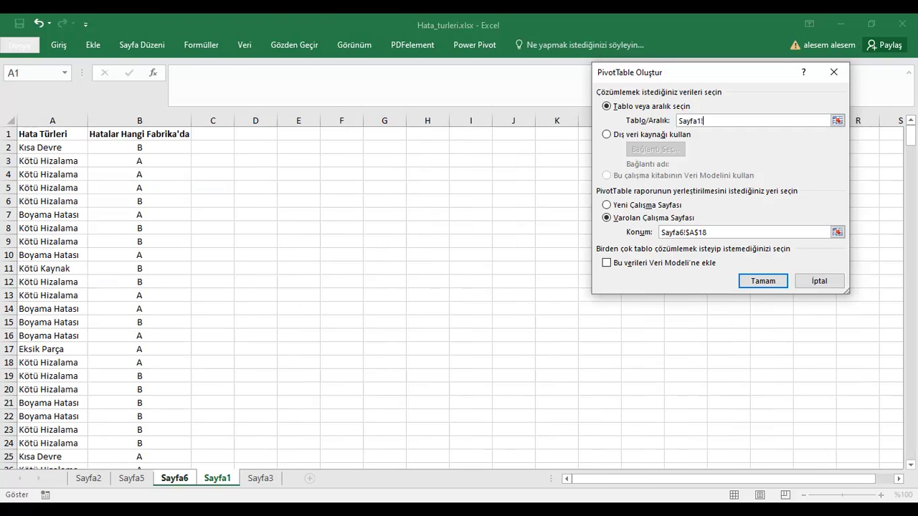
left_click_drag(50, 133, 136, 423)
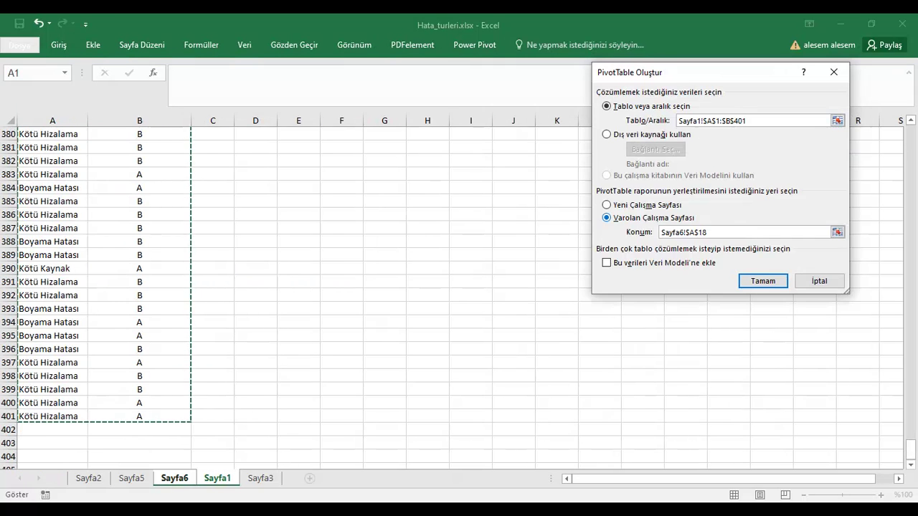
left_click(707, 232)
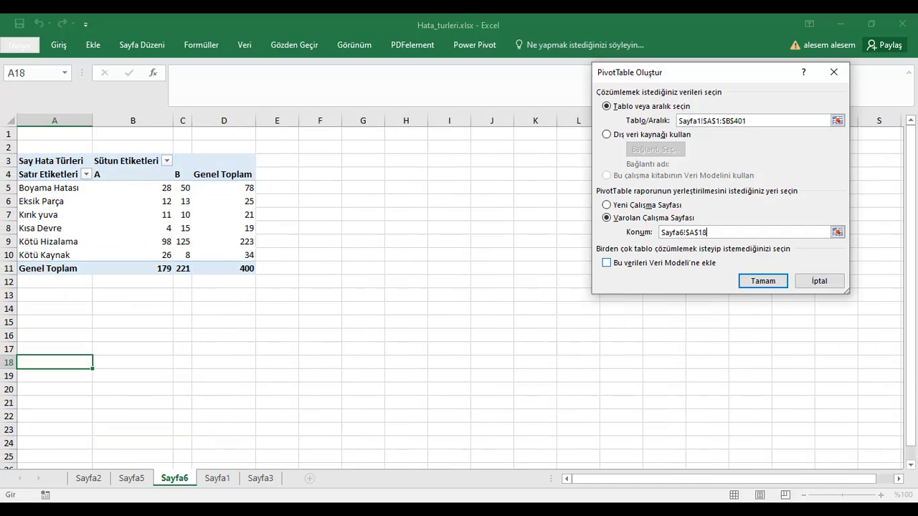
left_click(763, 281)
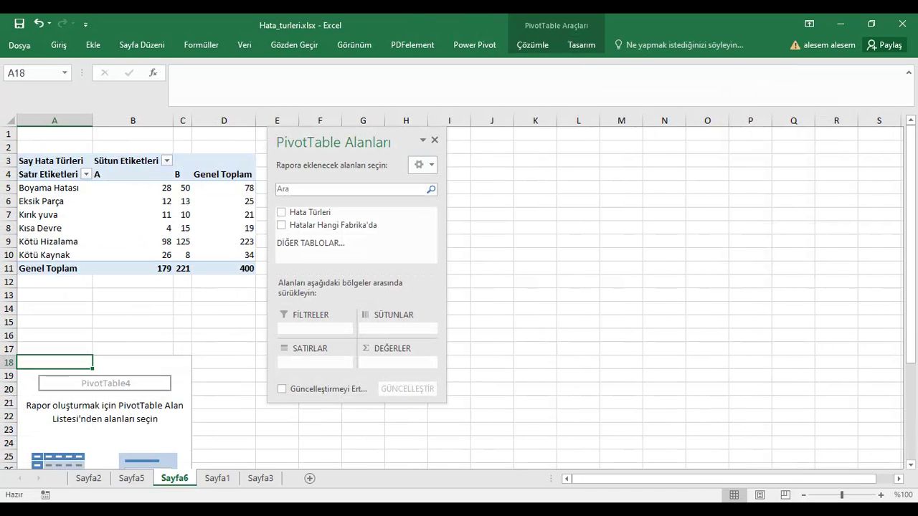
Step: Count defects by Hata Türleri with Hatalar Hangi Fabrika'da as a report filter
left_click(281, 212)
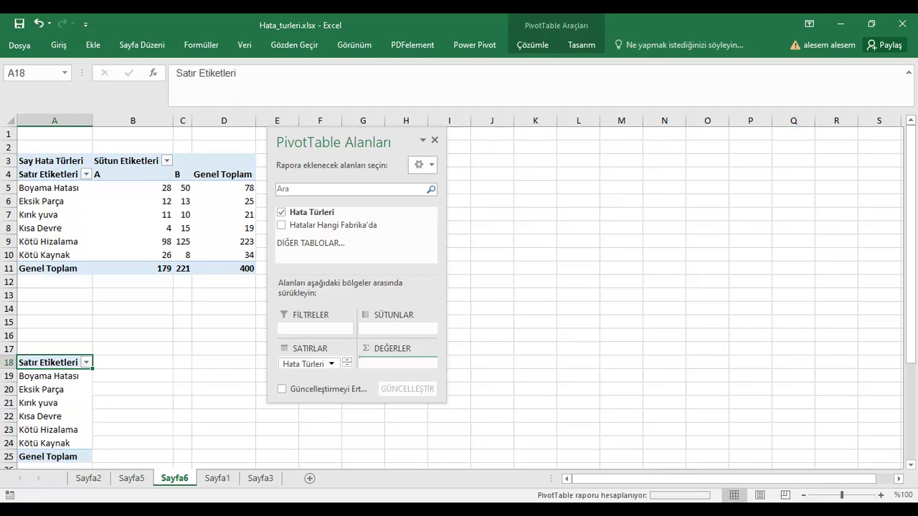
left_click_drag(301, 212, 398, 363)
left_click_drag(330, 225, 315, 329)
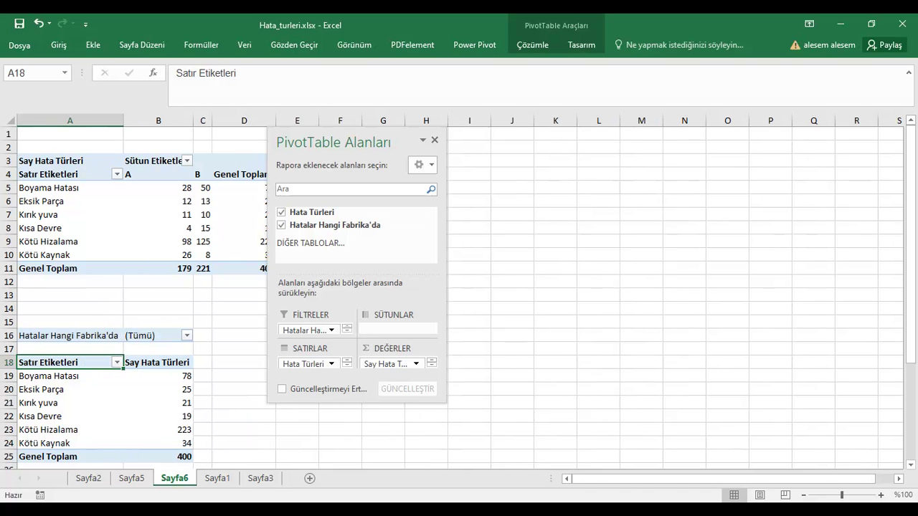
left_click(434, 140)
left_click(512, 281)
Step: Rename the second pivot's headers to 'Hata Türleri' and 'Hata Sayıları'
scroll(512, 281, "down", 2)
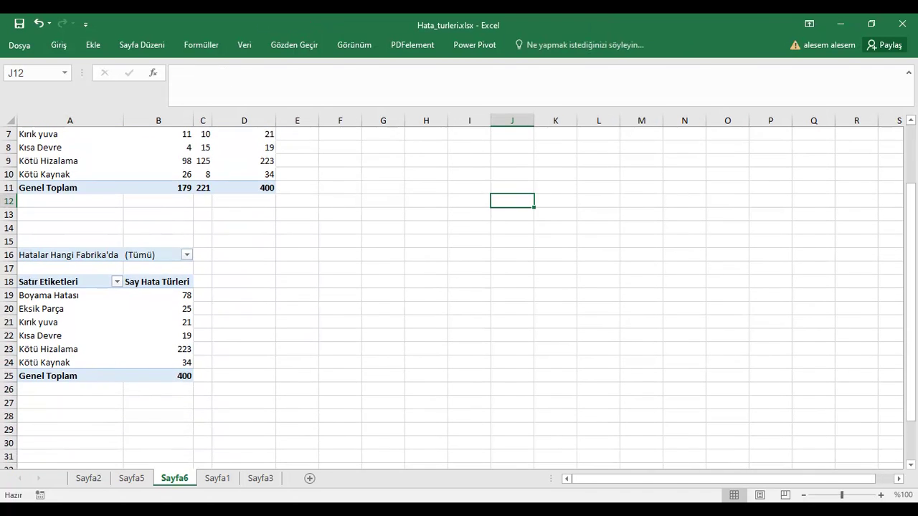
left_click(58, 281)
type("Hat")
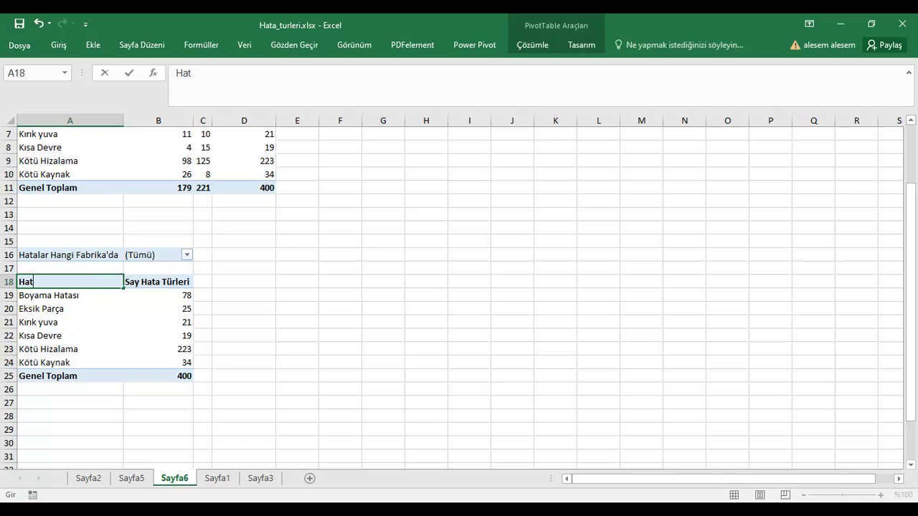
type("a Türleri")
key("Tab")
type("Hata Sayıları")
left_click(244, 281)
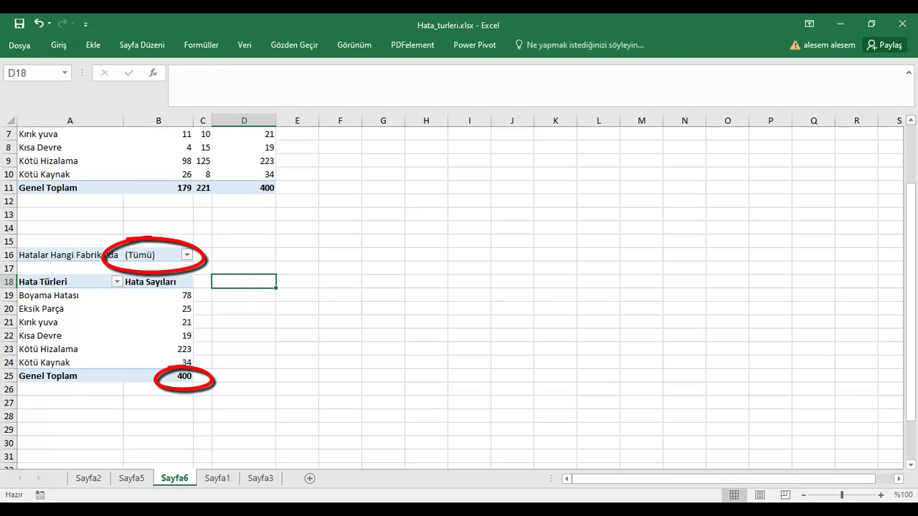
Step: Filter the pivot to factory A, then B, then back to (Tümü) totalling 400
left_click(186, 254)
left_click(53, 296)
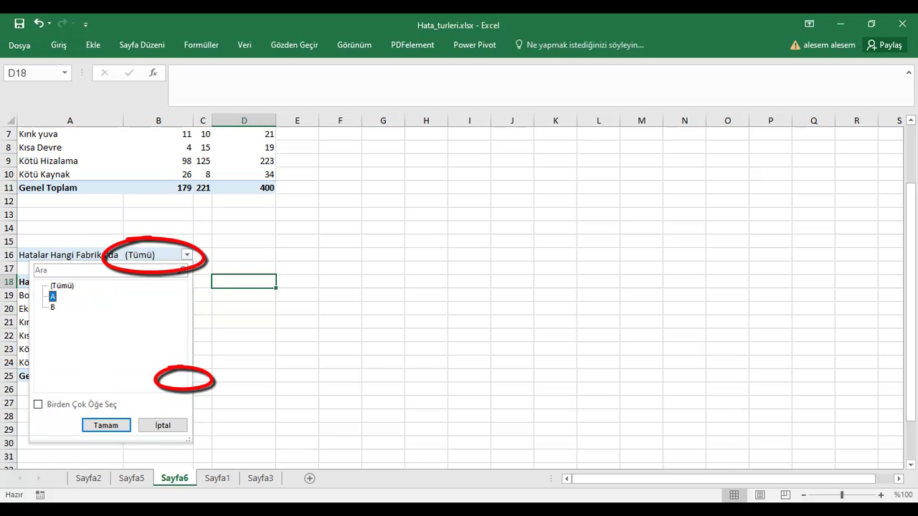
left_click(106, 425)
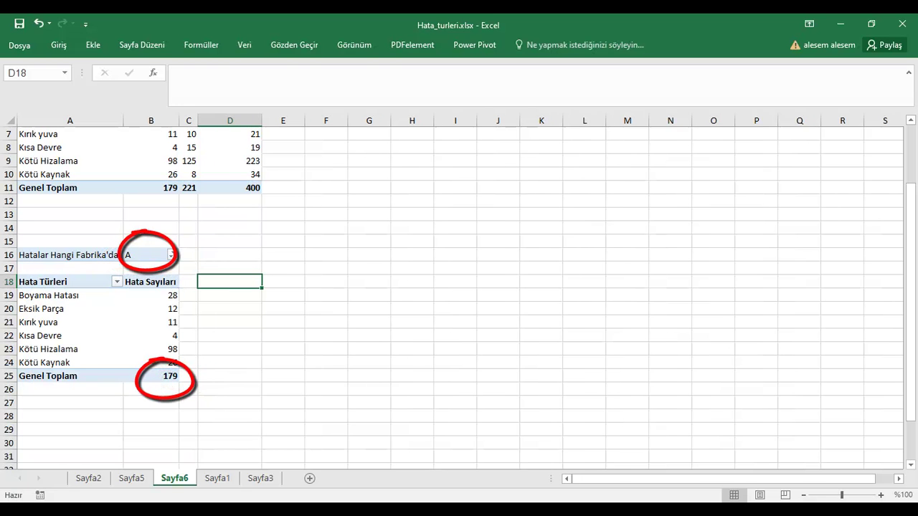
left_click(171, 254)
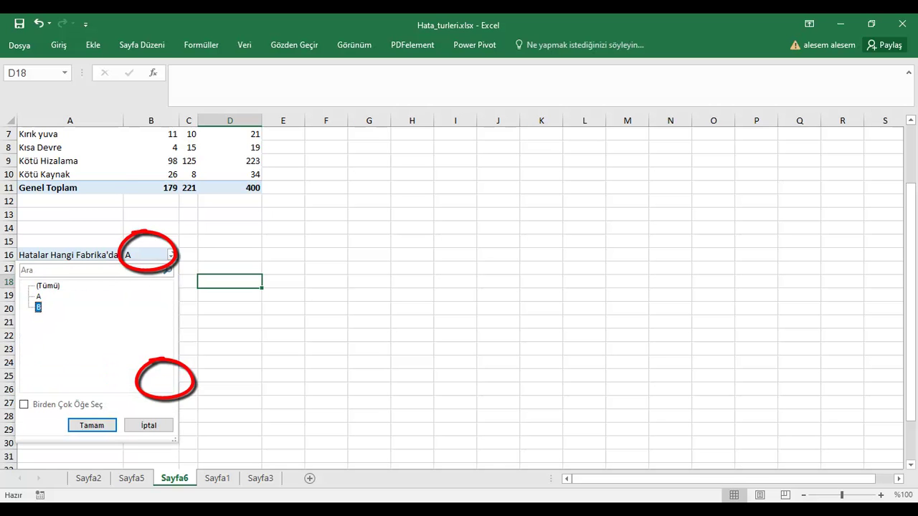
left_click(92, 425)
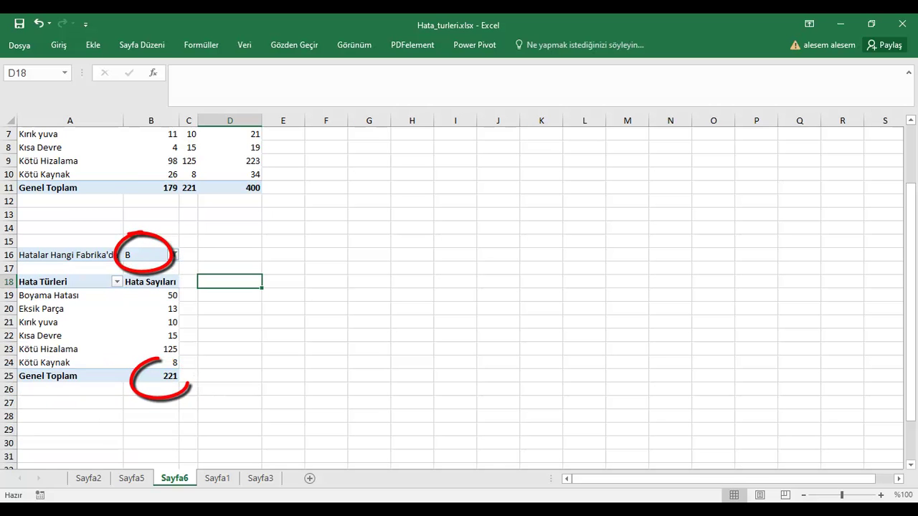
left_click(174, 255)
left_click(48, 286)
left_click(92, 425)
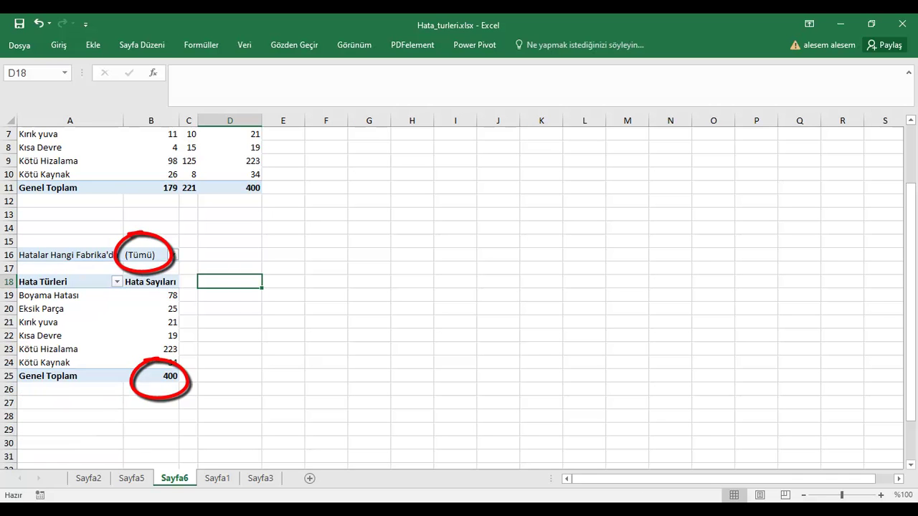
left_click(48, 295)
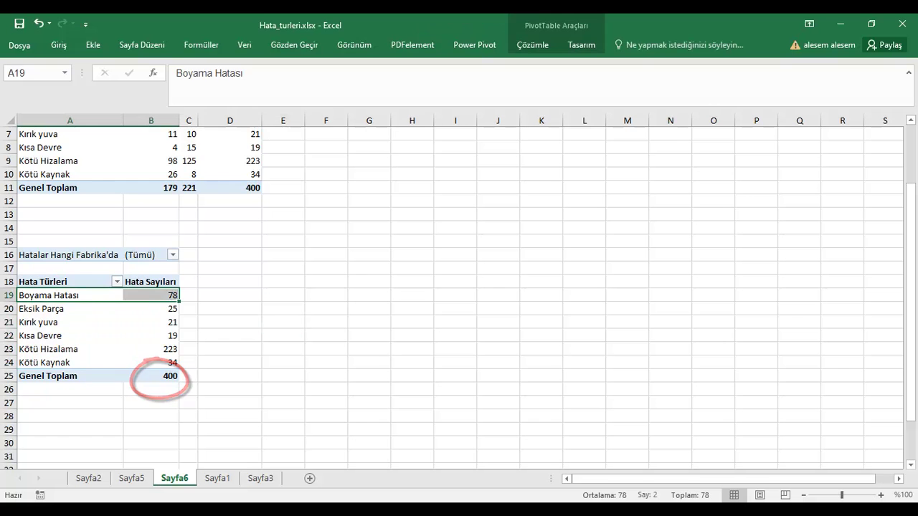
Step: Insert a doughnut PivotChart from the defect types and counts in A18:B24
left_click_drag(43, 281, 151, 362)
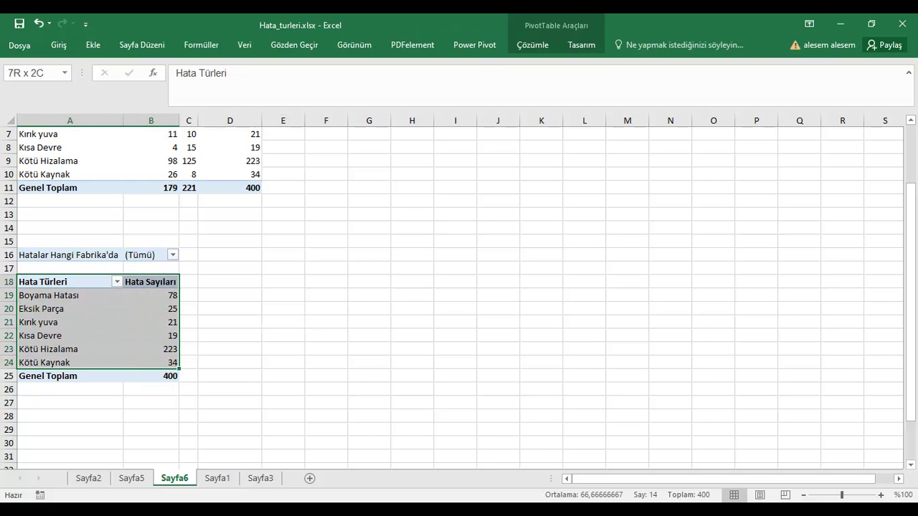
left_click(94, 45)
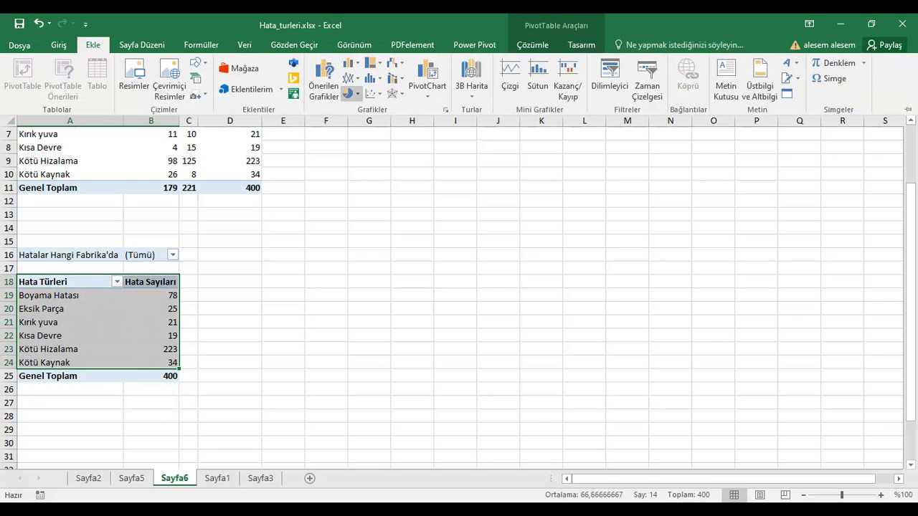
left_click(351, 93)
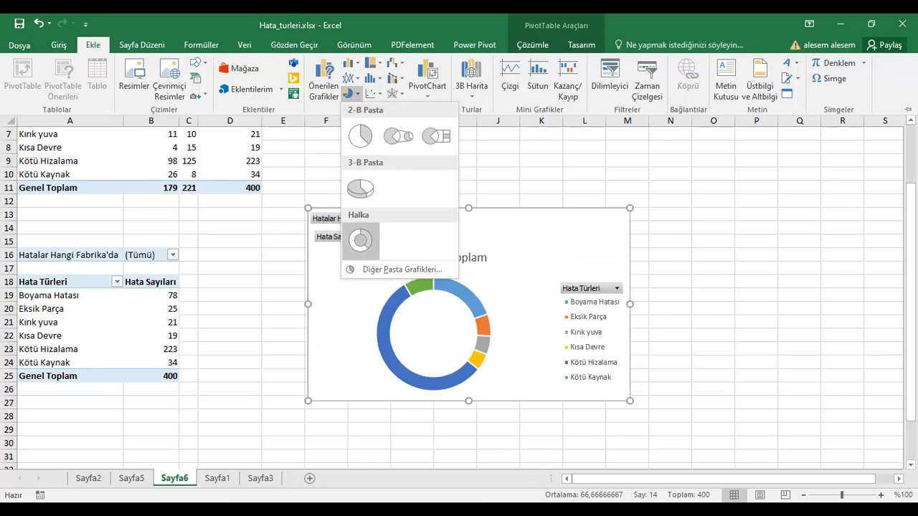
left_click(361, 240)
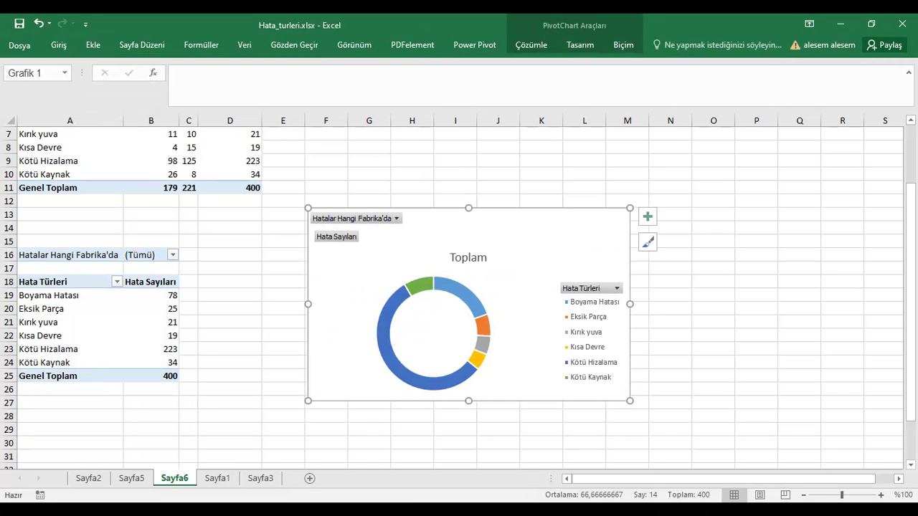
Step: Add data labels to the doughnut series and delete the Toplam chart title
left_click(384, 337)
right_click(448, 284)
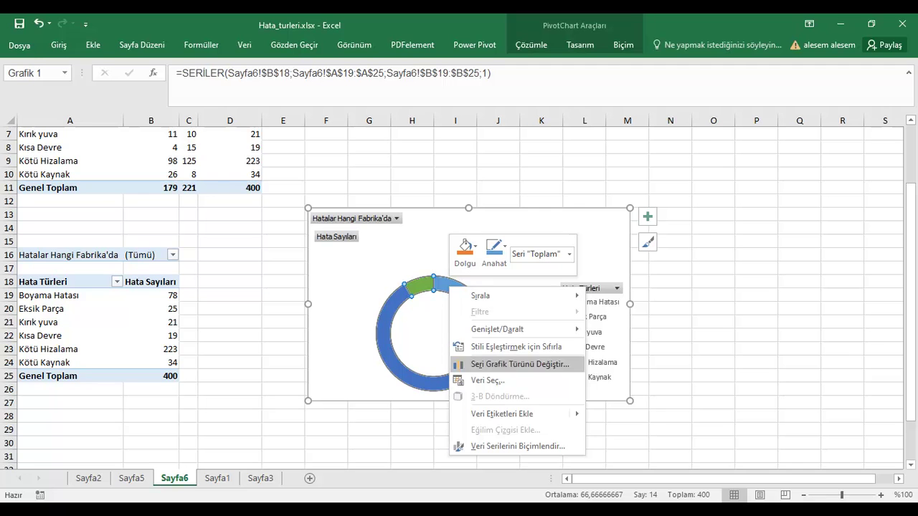
left_click(502, 414)
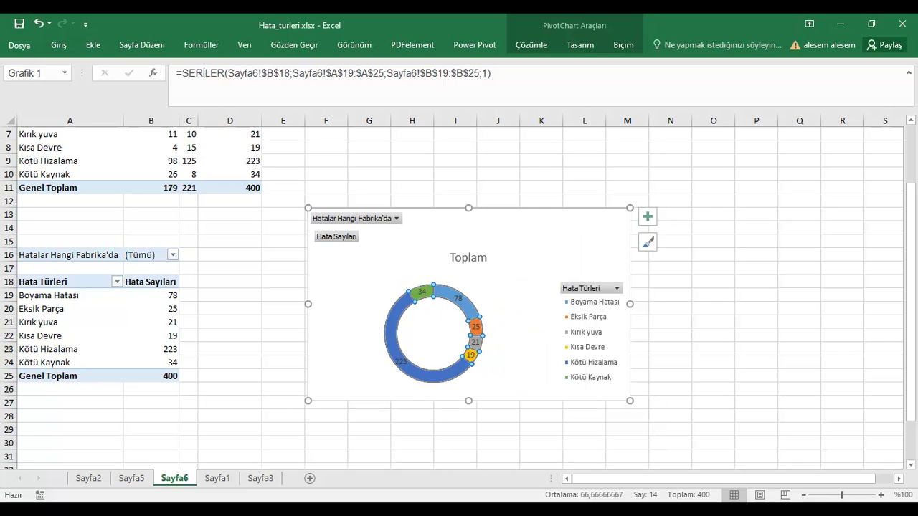
left_click(469, 257)
key("Delete")
Step: Move the factory field to Legend Fields, splitting segments into factory A and B
left_click(396, 219)
right_click(391, 219)
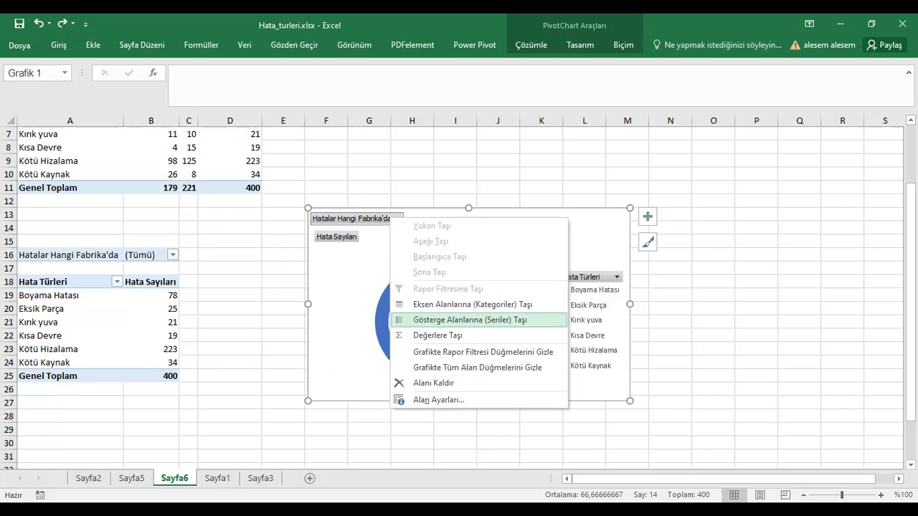
left_click(467, 304)
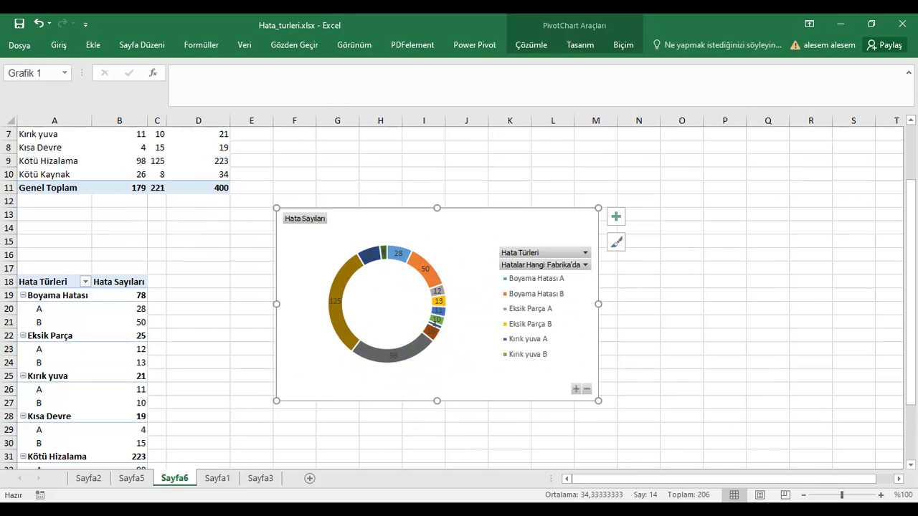
Step: Draw a rectangle title bar across the top of the doughnut chart
left_click(197, 63)
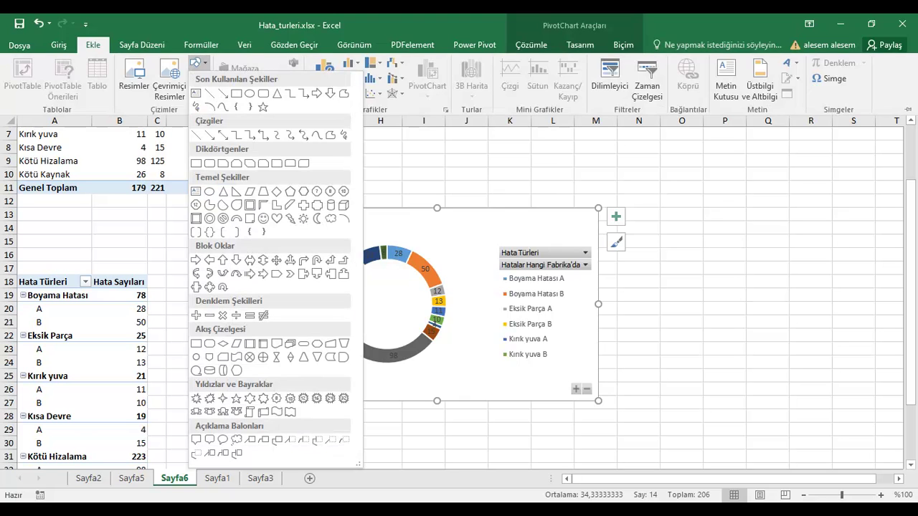
left_click(236, 94)
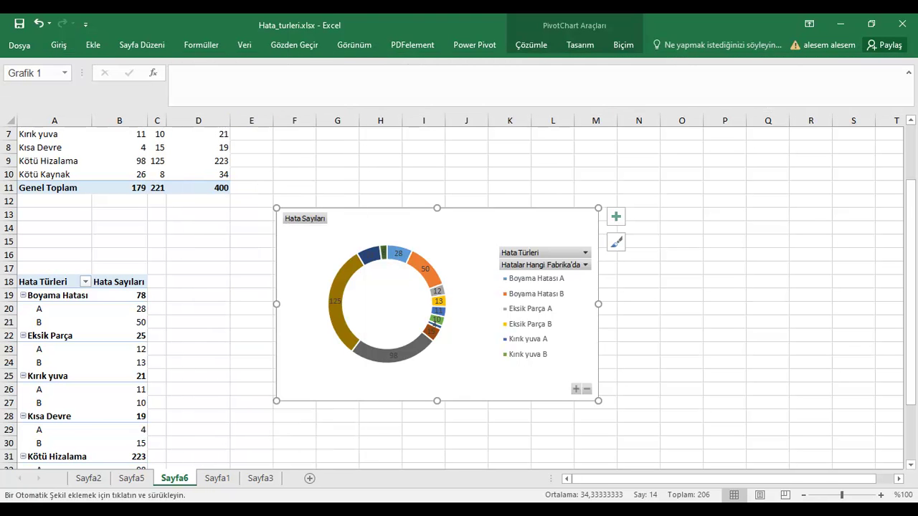
left_click_drag(275, 208, 598, 242)
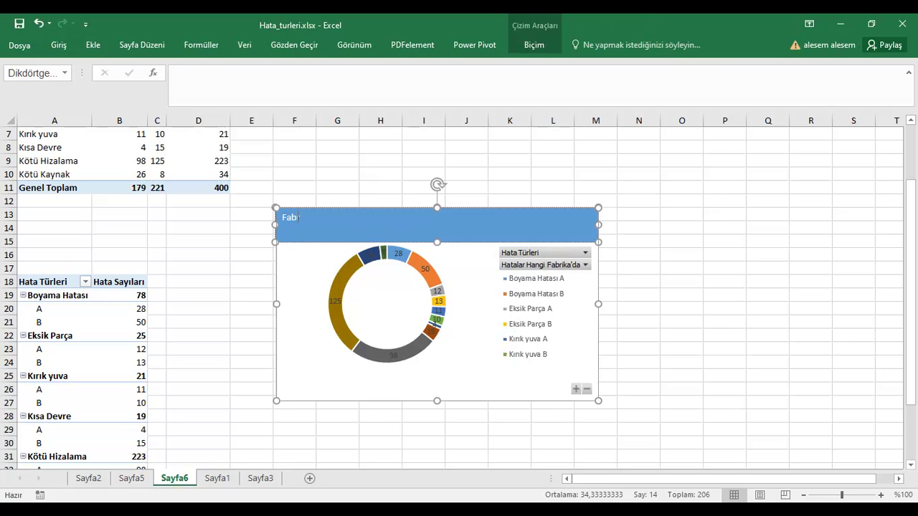
Step: Make the chart title bold and larger
right_click(640, 245)
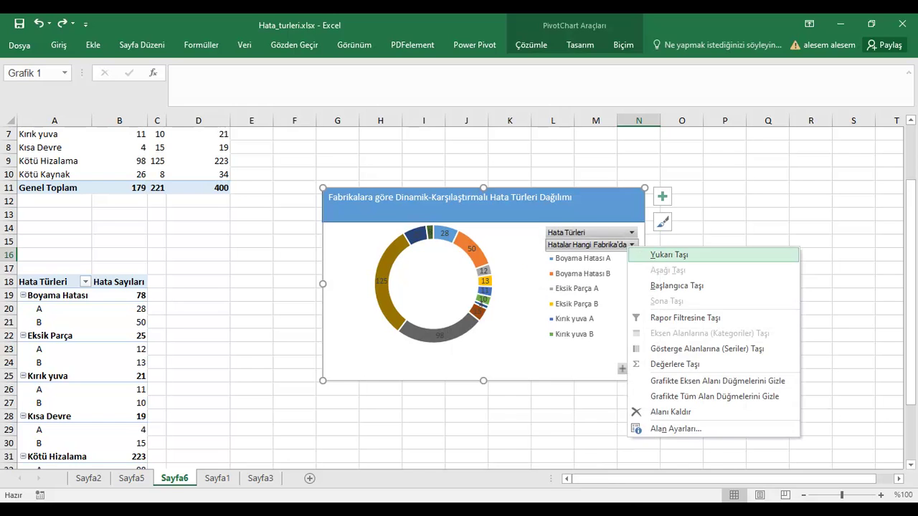
left_click(663, 254)
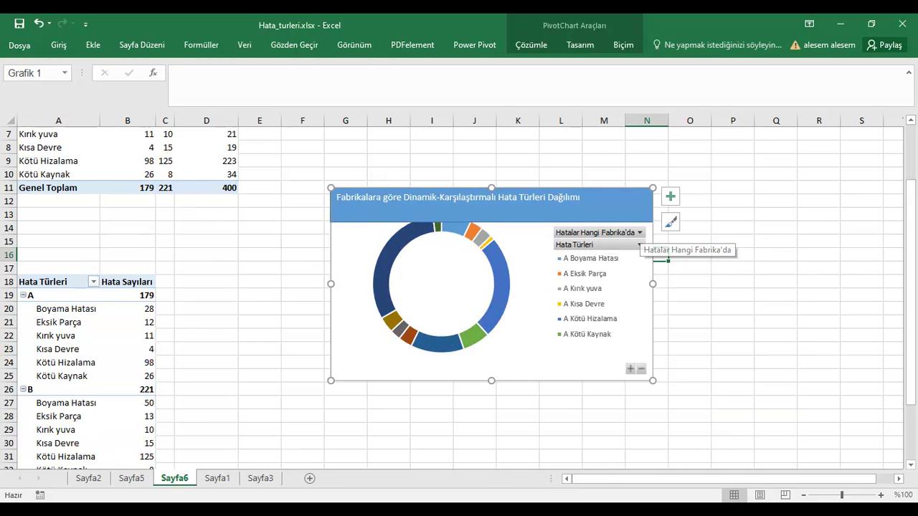
left_click(491, 199)
left_click(59, 45)
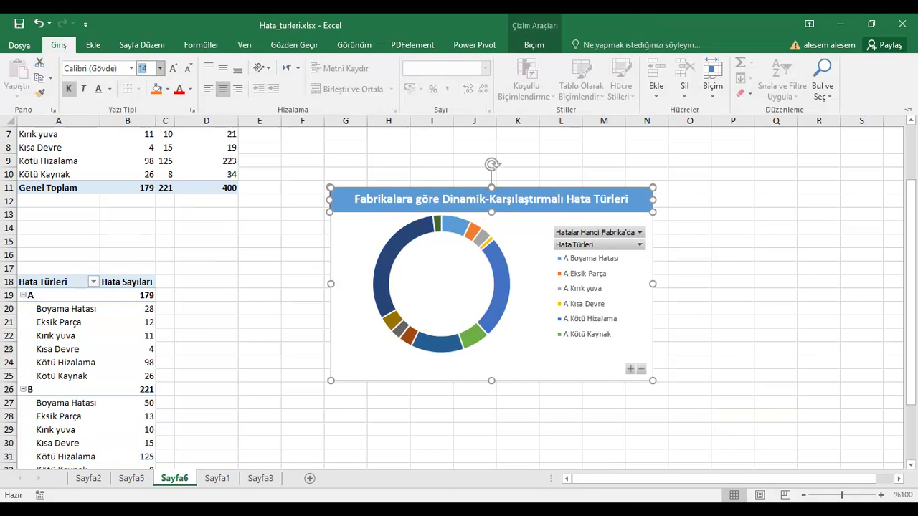
Step: Add value labels to the doughnut slices
left_click(640, 244)
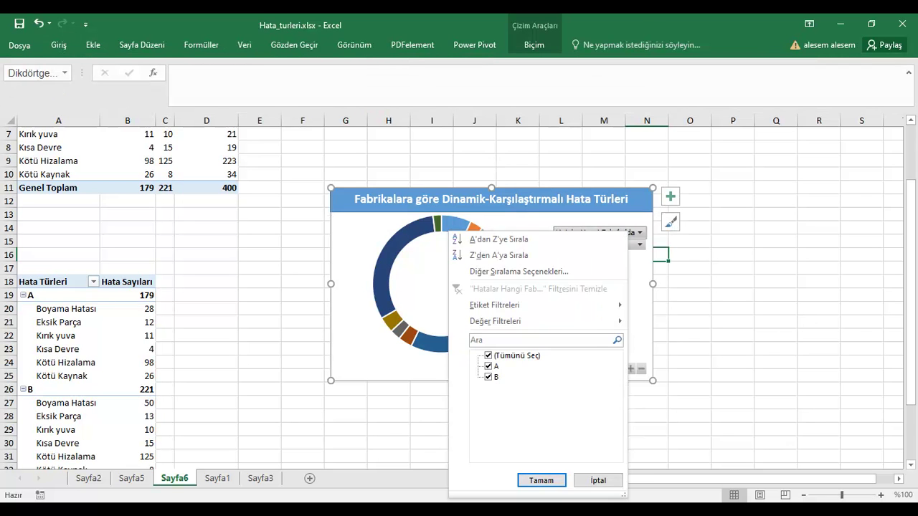
left_click(660, 255)
right_click(413, 228)
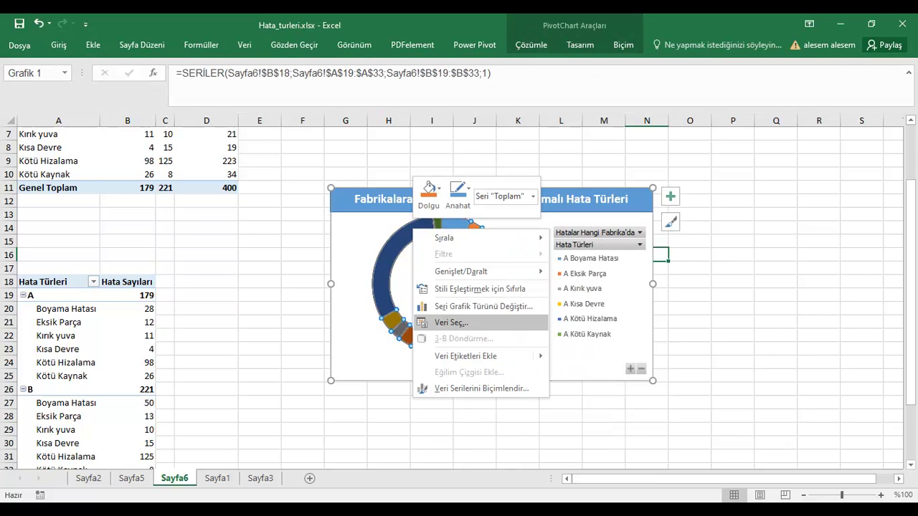
left_click(466, 356)
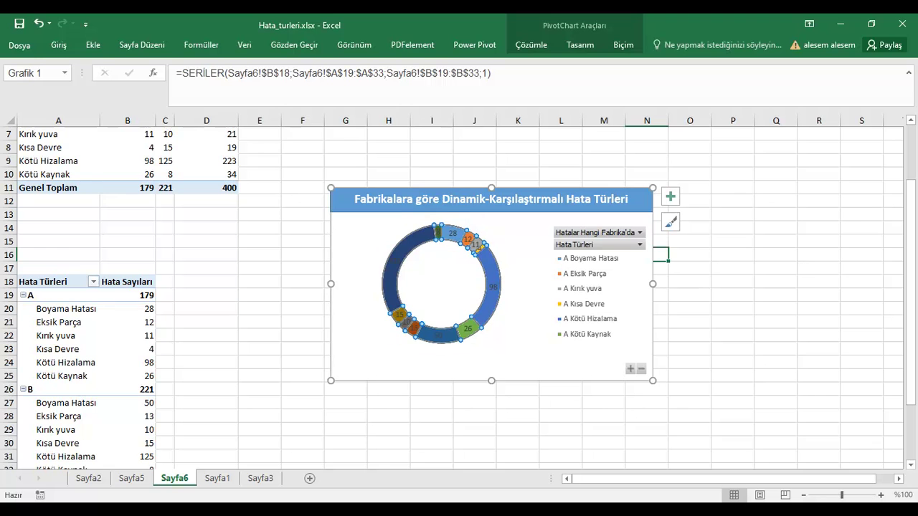
Step: Enlarge the chart taller and wider so the full title fits on one line
left_click(494, 286)
left_click_drag(491, 381, 491, 427)
left_click_drag(653, 307, 799, 307)
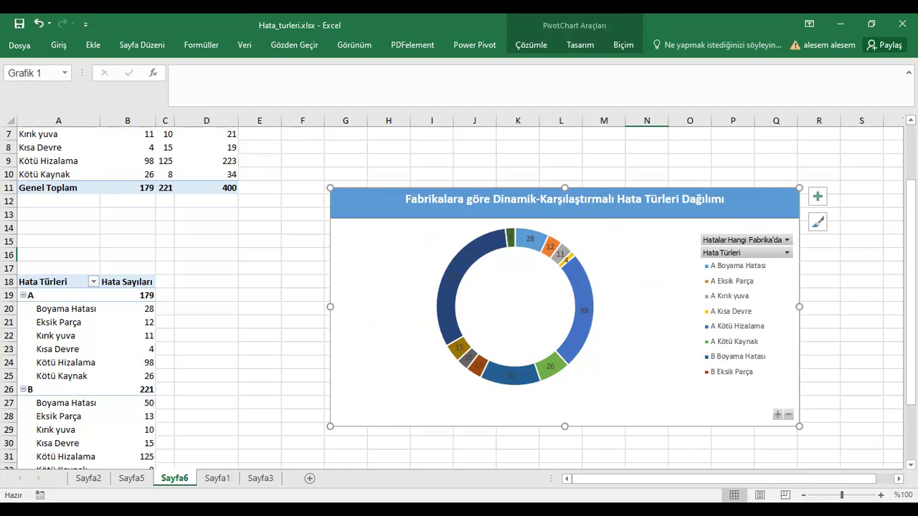
Step: Filter the chart to show only factory A
left_click(786, 241)
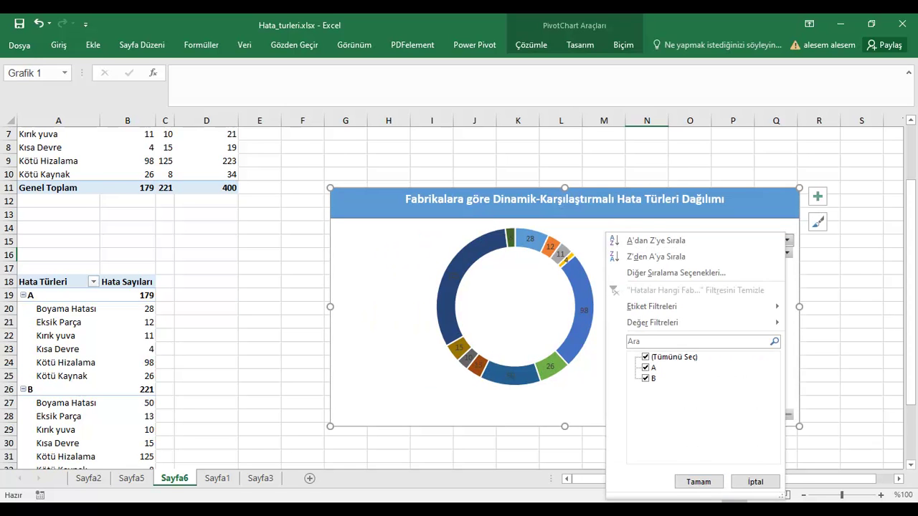
left_click(644, 378)
left_click(697, 481)
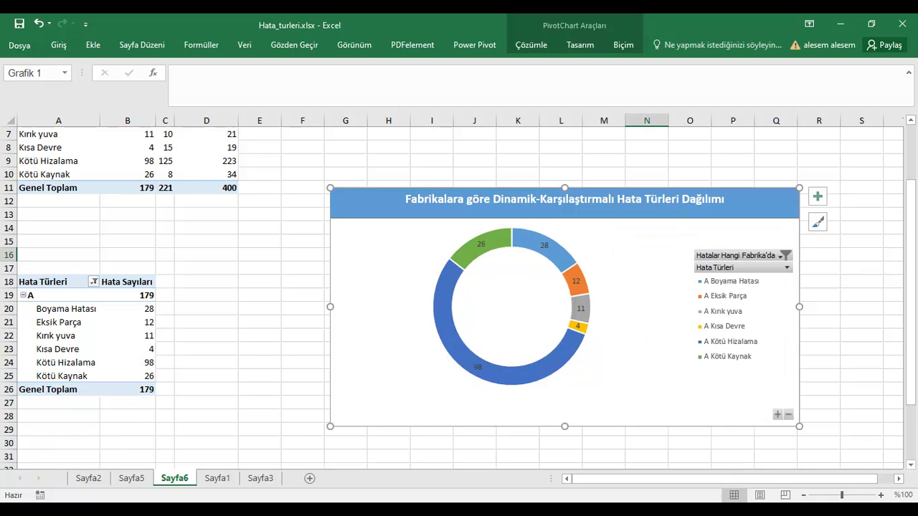
Step: Exclude Boyama Hatası, Eksik Parça, Kırık yuva and Kısa Devre, keeping Kötü Hizalama and Kötü Kaynak
left_click(787, 268)
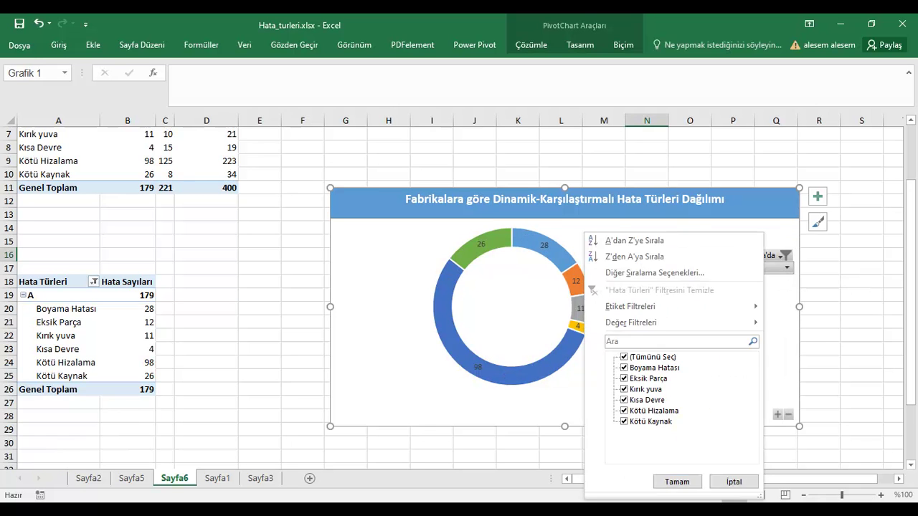
left_click(654, 367)
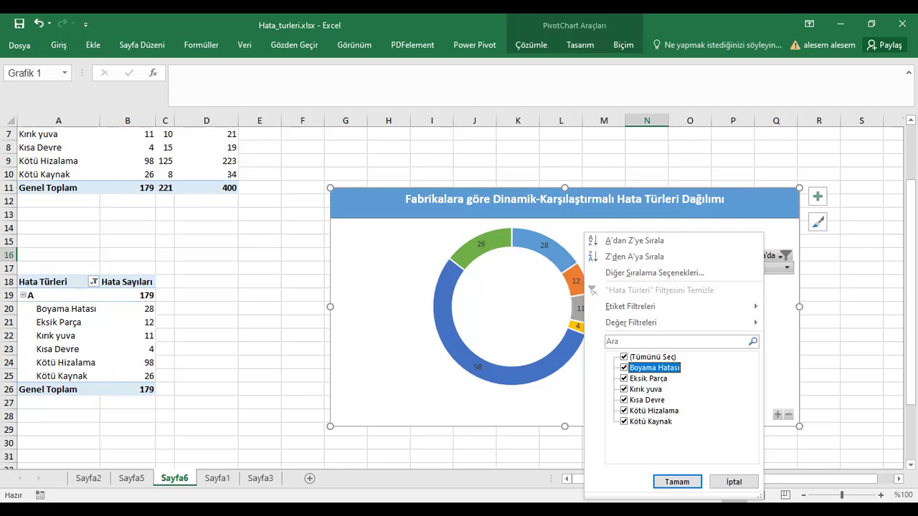
left_click(624, 367)
left_click(624, 378)
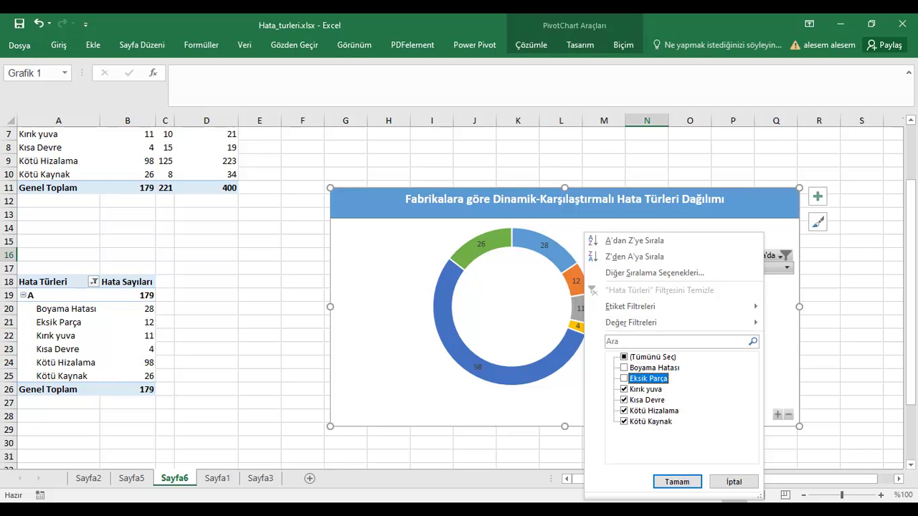
left_click(624, 389)
left_click(624, 400)
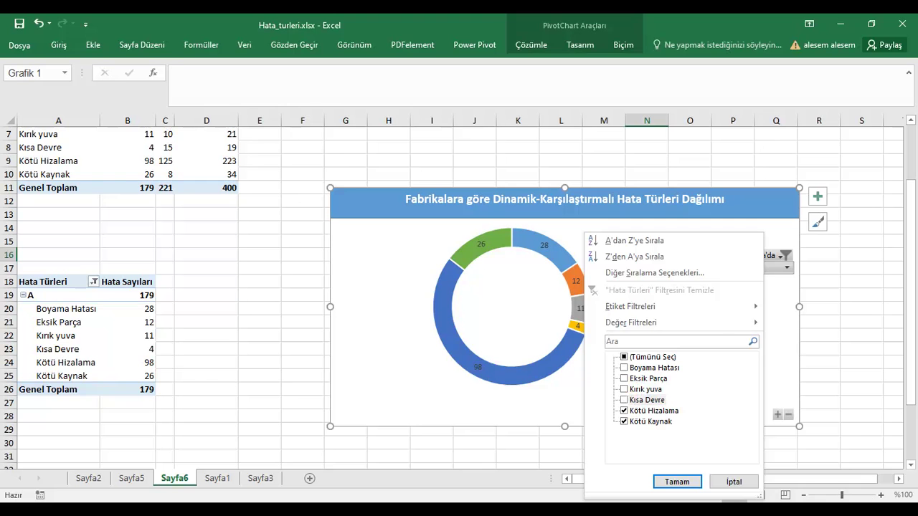
left_click(677, 482)
Step: Compare factory A's counts, then switch the chart filter to factory B and check its counts
scroll(459, 298, "up", 1)
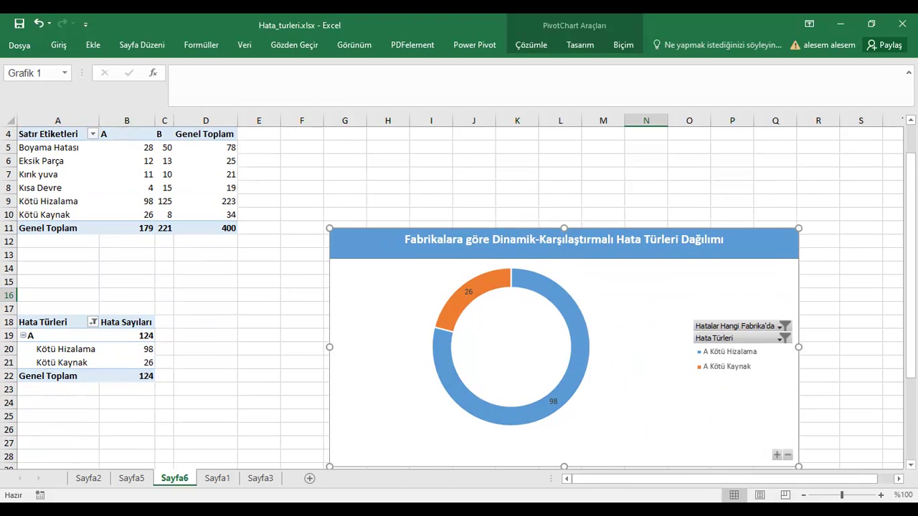
left_click(133, 201)
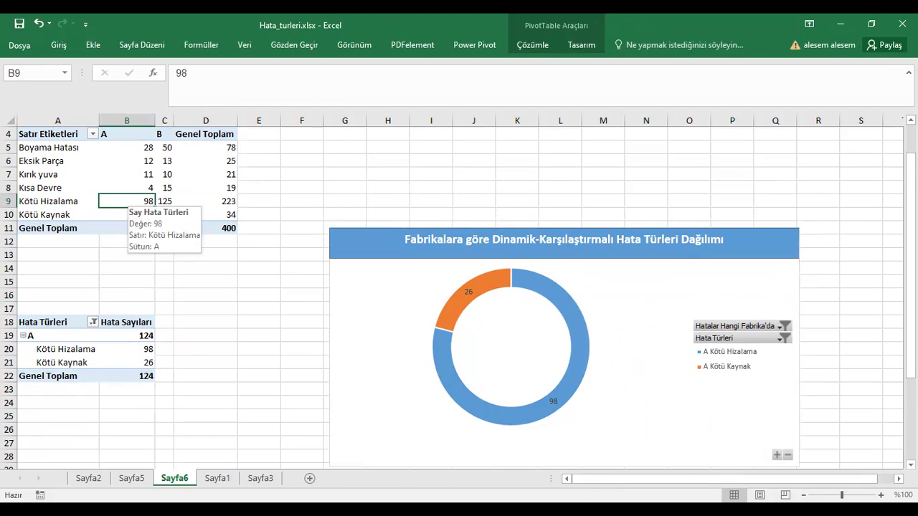
left_click_drag(132, 201, 133, 214)
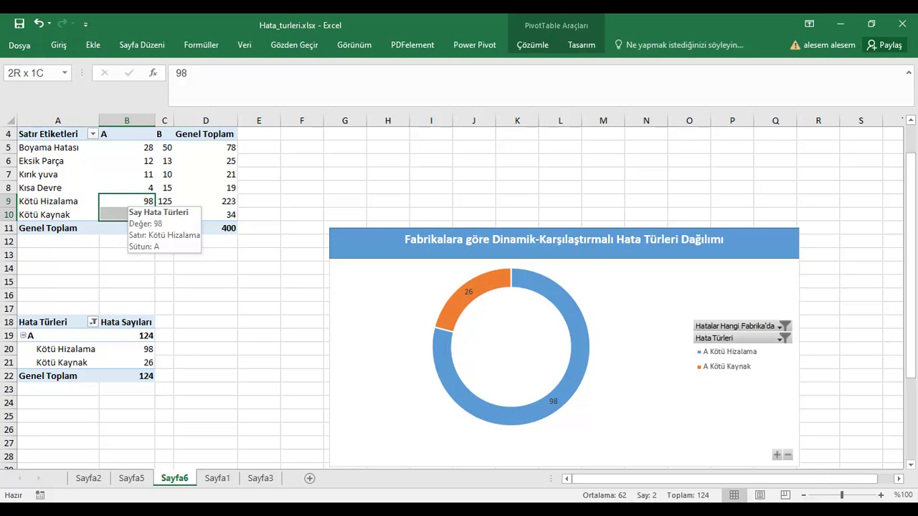
left_click(783, 325)
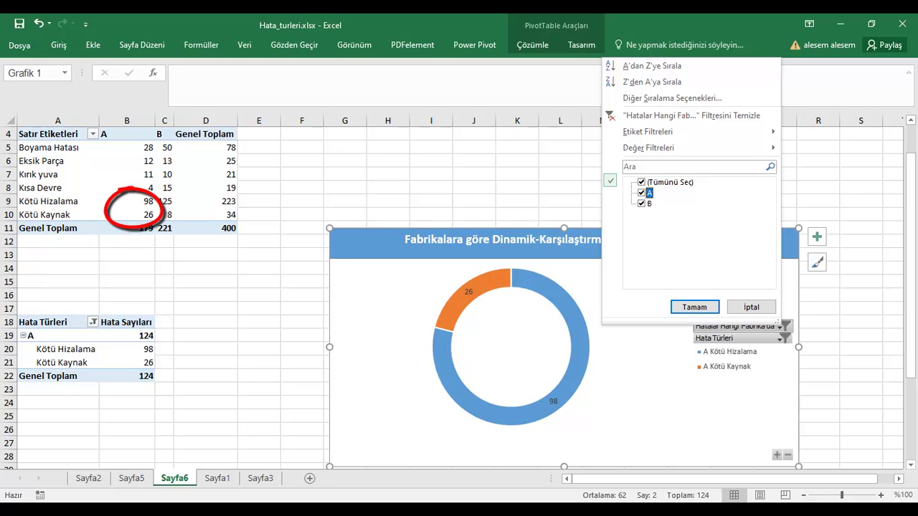
left_click(694, 307)
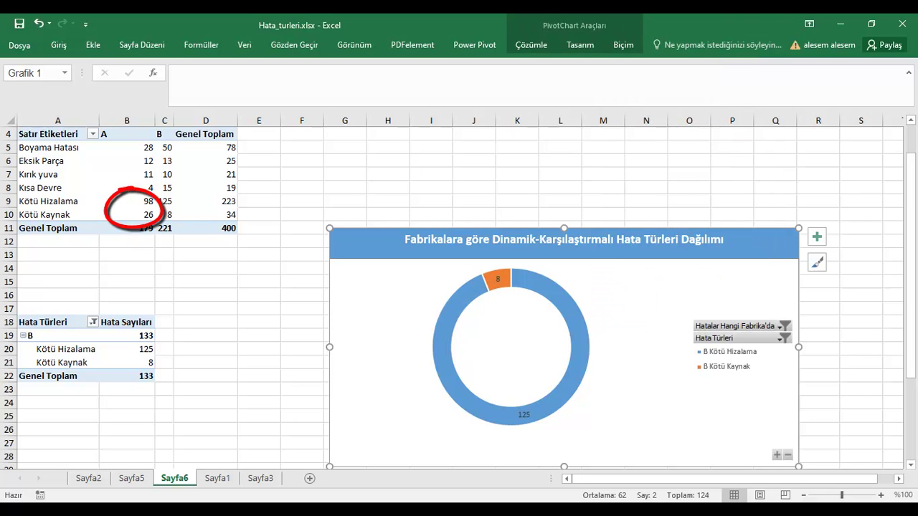
left_click_drag(165, 201, 164, 215)
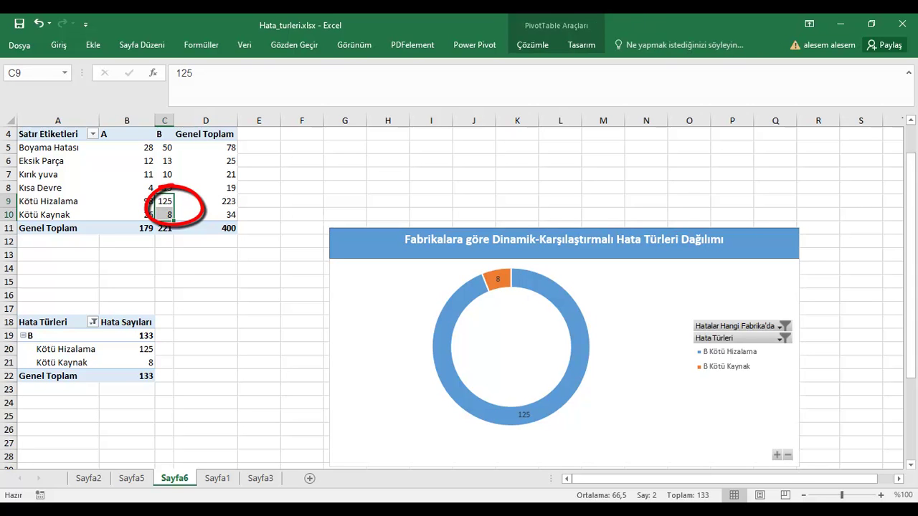
Step: Re-include Kırık yuva and Kısa Devre in the defect type filter
left_click(511, 415)
left_click(780, 338)
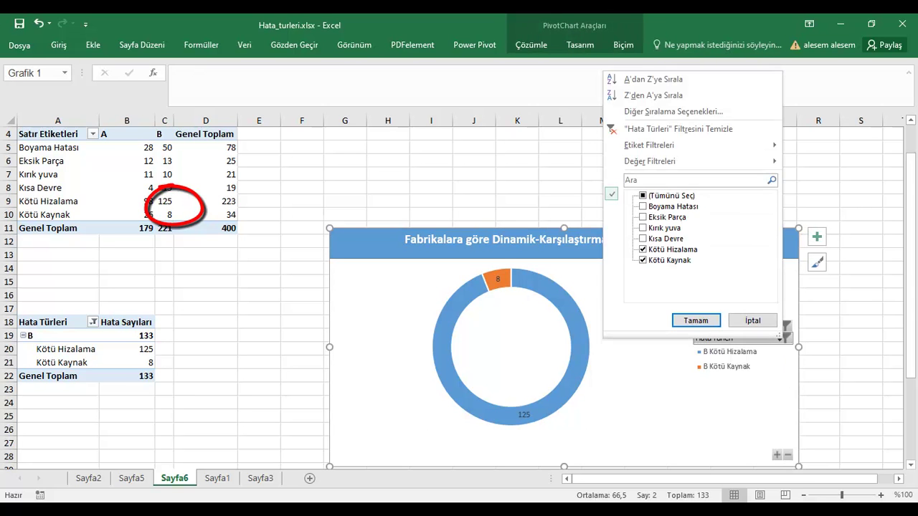
left_click(665, 238)
left_click(664, 228)
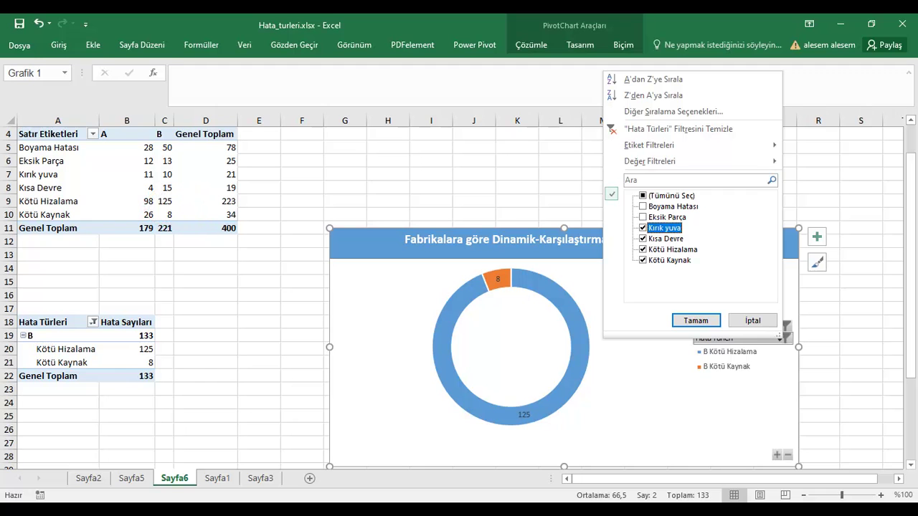
left_click(695, 320)
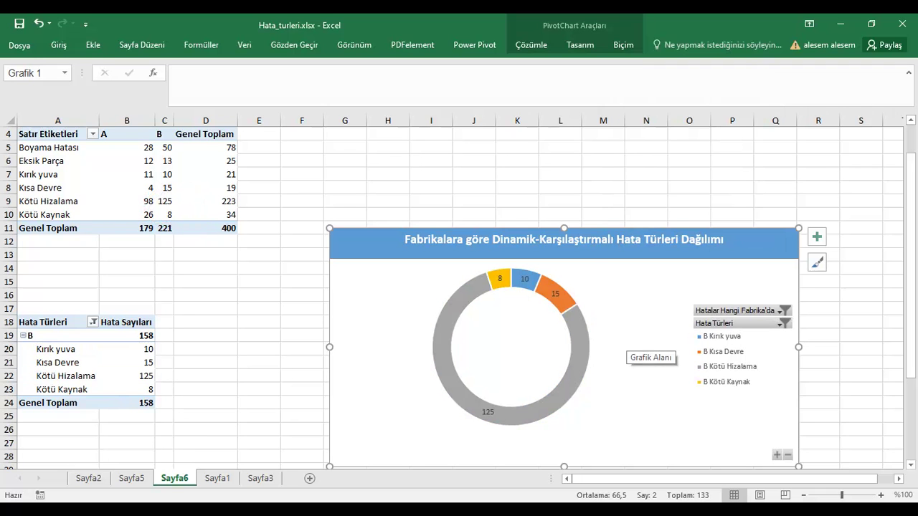
Step: Switch the chart back to factory A and set the doughnut hole size to 0%
left_click(784, 310)
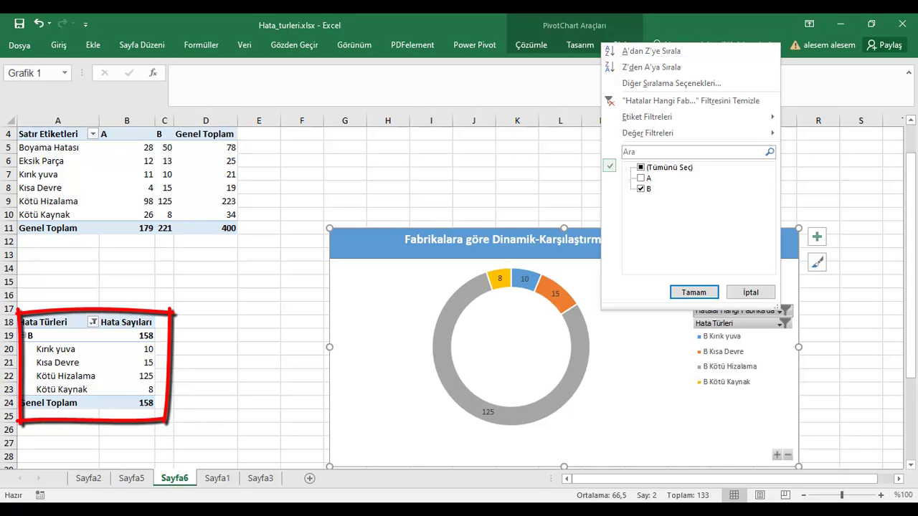
left_click(641, 178)
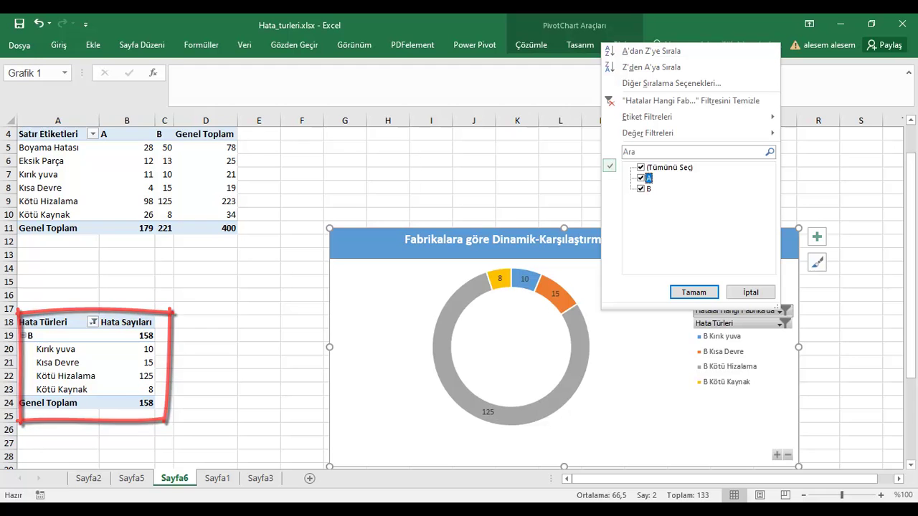
left_click(640, 189)
left_click(694, 292)
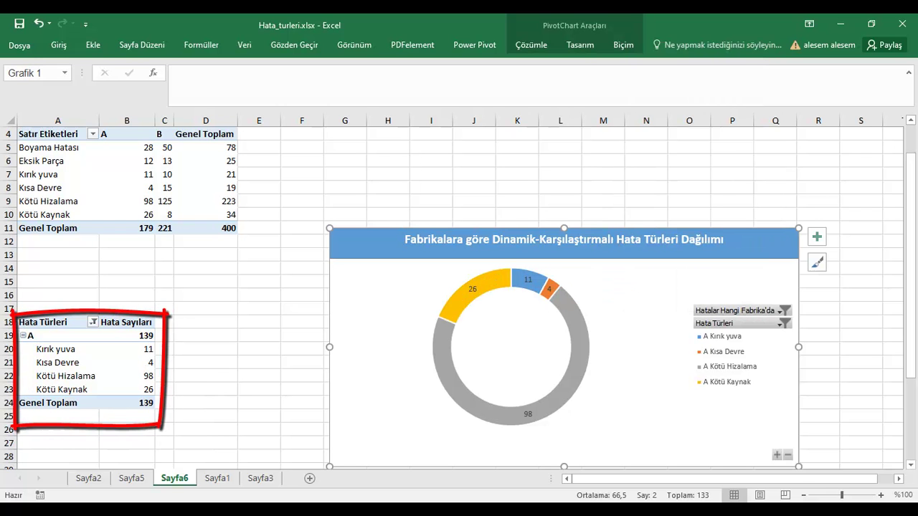
double_click(512, 401)
left_click_drag(810, 284, 712, 285)
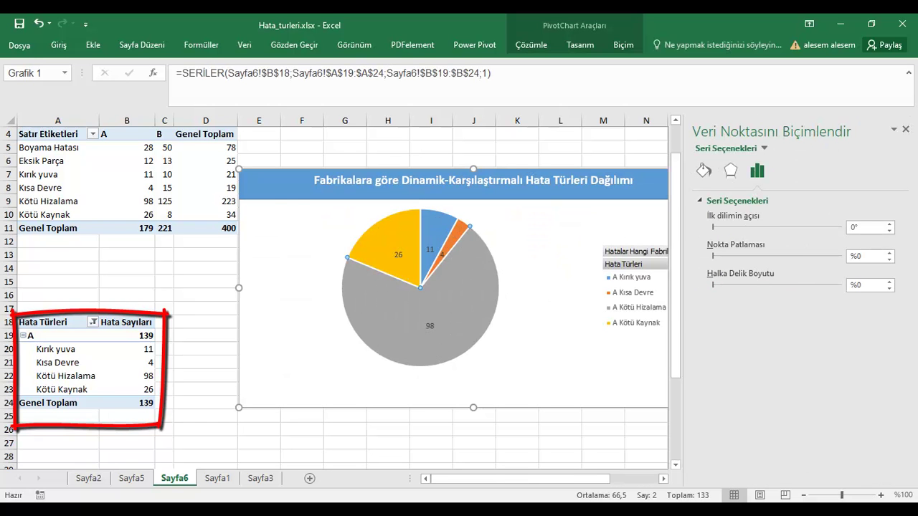
Step: Set the doughnut hole size to 55%, trying the slice angle and point explosion sliders
left_click_drag(712, 284, 731, 285)
left_click_drag(788, 284, 791, 285)
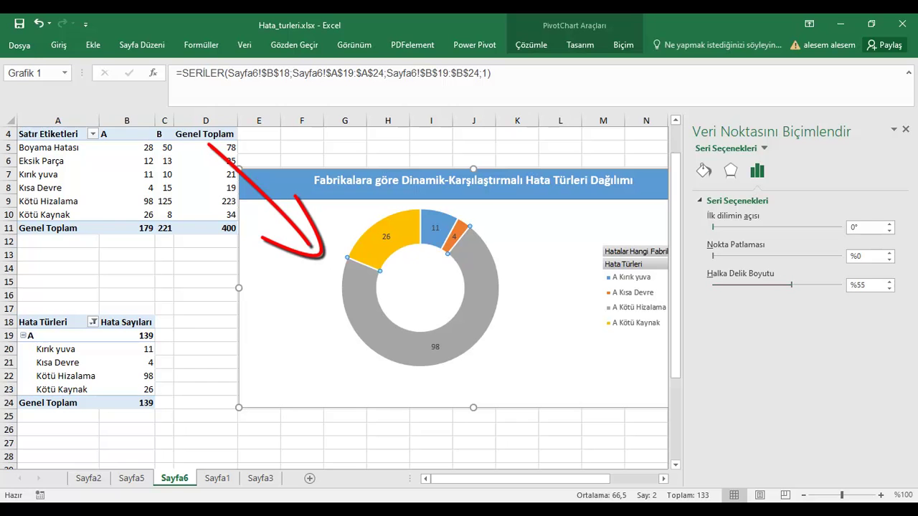
left_click_drag(742, 226, 831, 226)
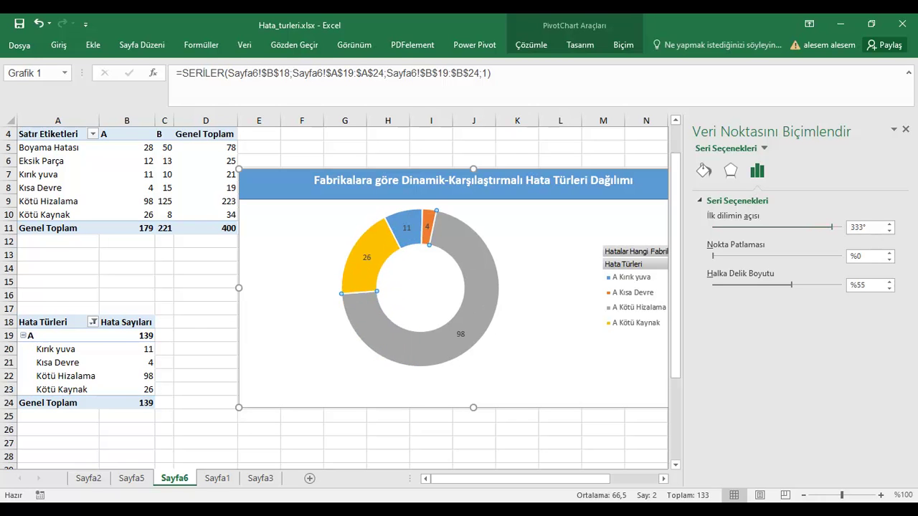
left_click_drag(832, 226, 810, 226)
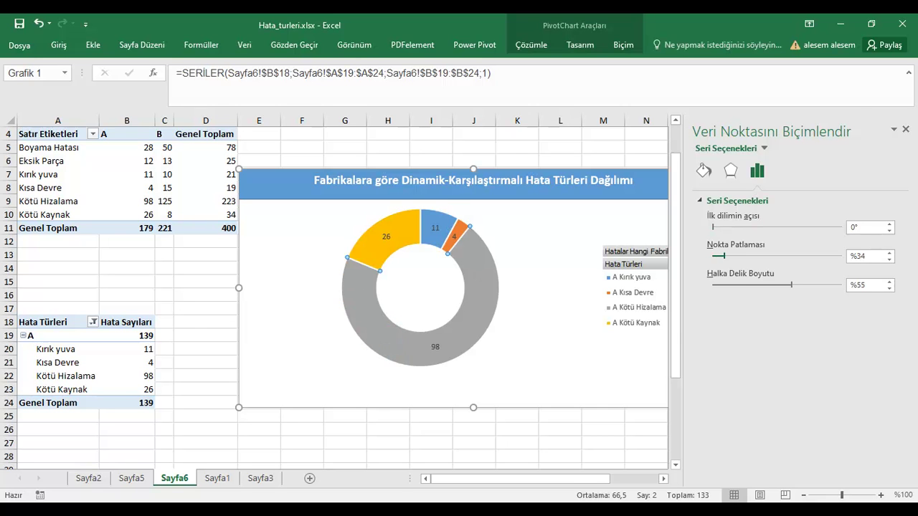
left_click_drag(717, 255, 725, 255)
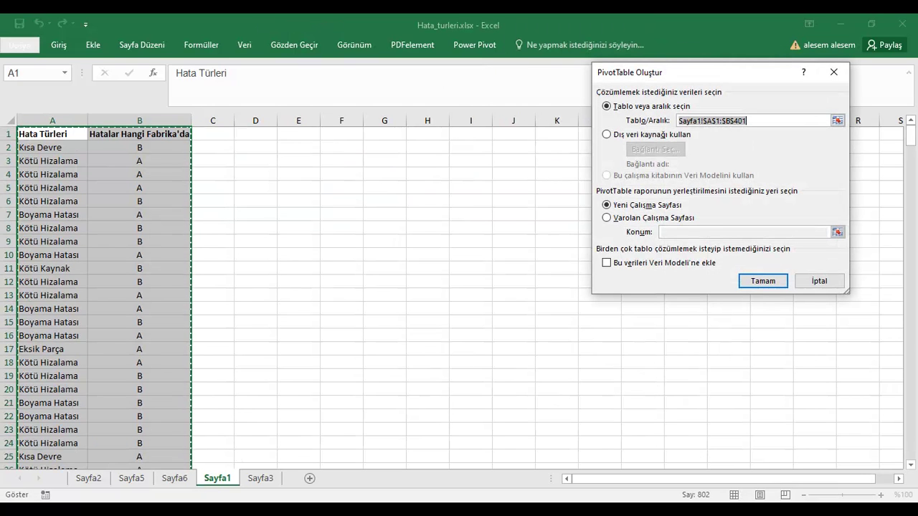
Step: Create the pivot on Sayfa7, filter it to factory A (total 179), and copy its rows
left_click(763, 280)
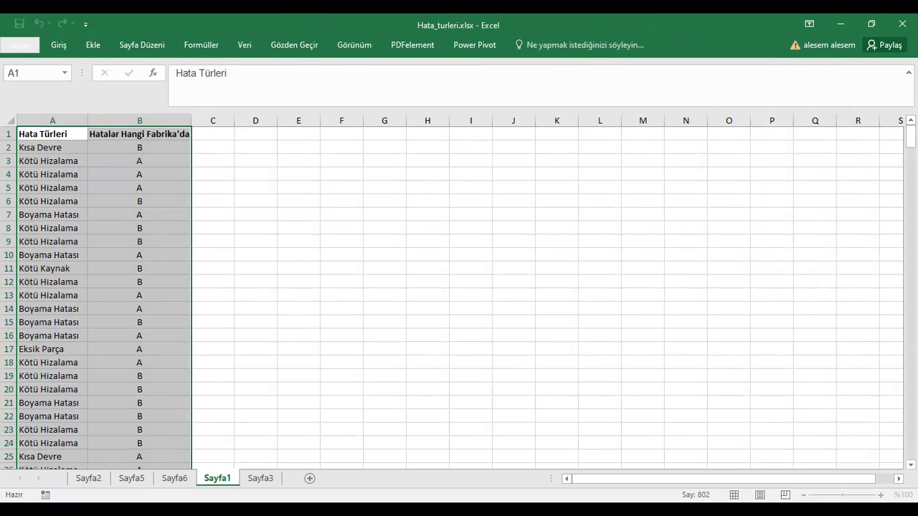
left_click(434, 140)
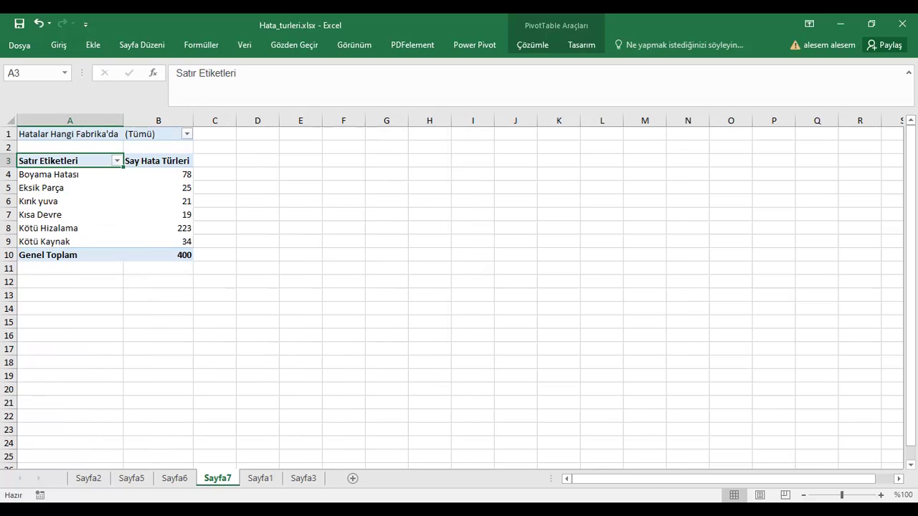
left_click(187, 133)
left_click(61, 164)
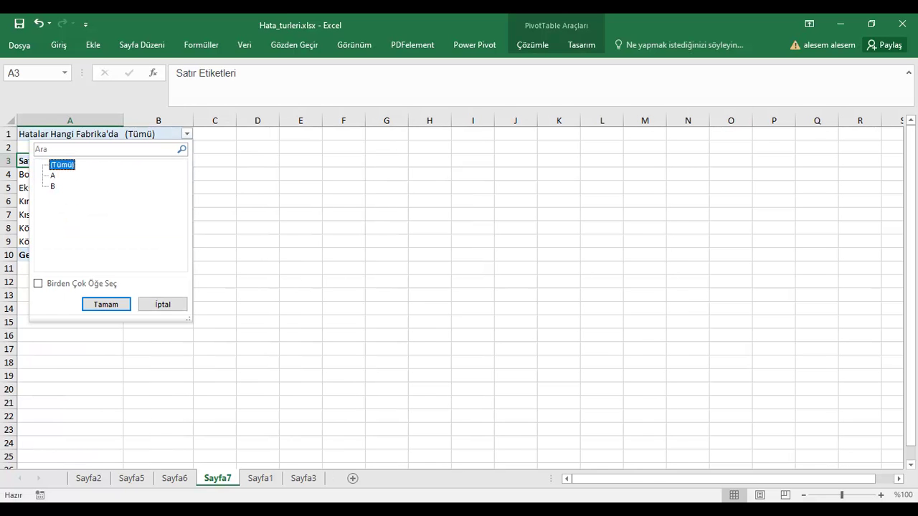
left_click(52, 175)
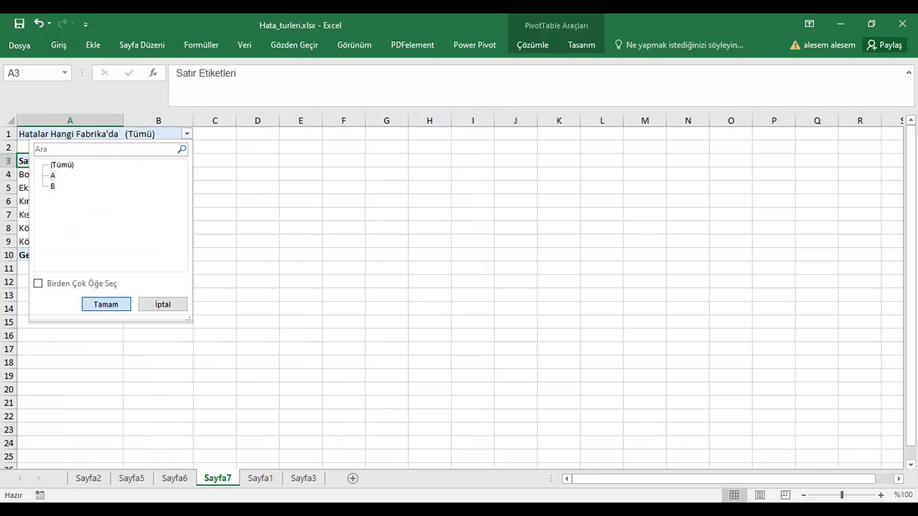
left_click(106, 304)
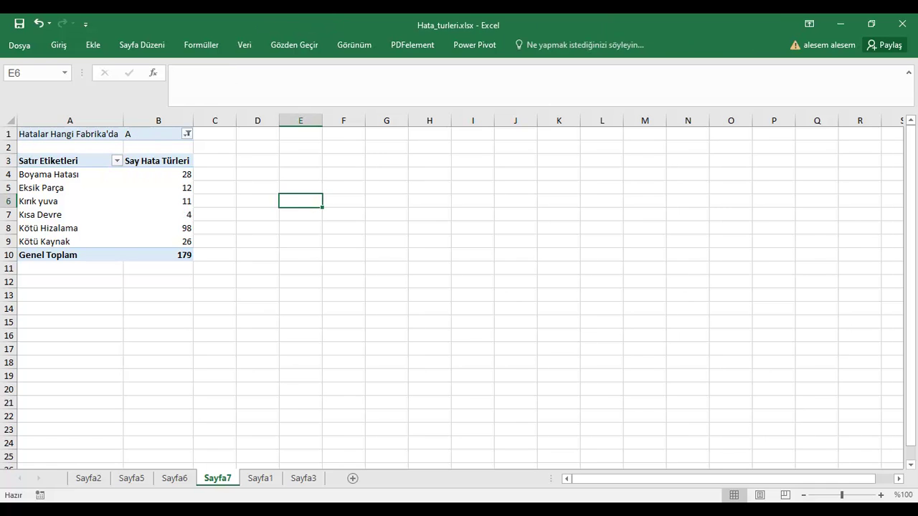
mouse_move(70, 160)
left_mouse_down()
mouse_move(70, 175)
mouse_move(158, 241)
mouse_move(158, 254)
left_mouse_up()
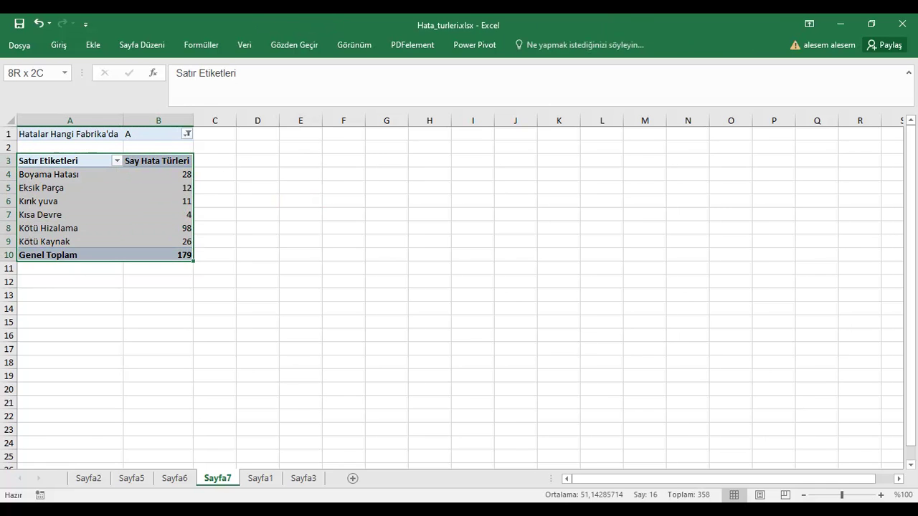
key("ctrl+c")
Step: Paste factory A's counts as values into F1 and fit columns F and G
left_click(348, 133)
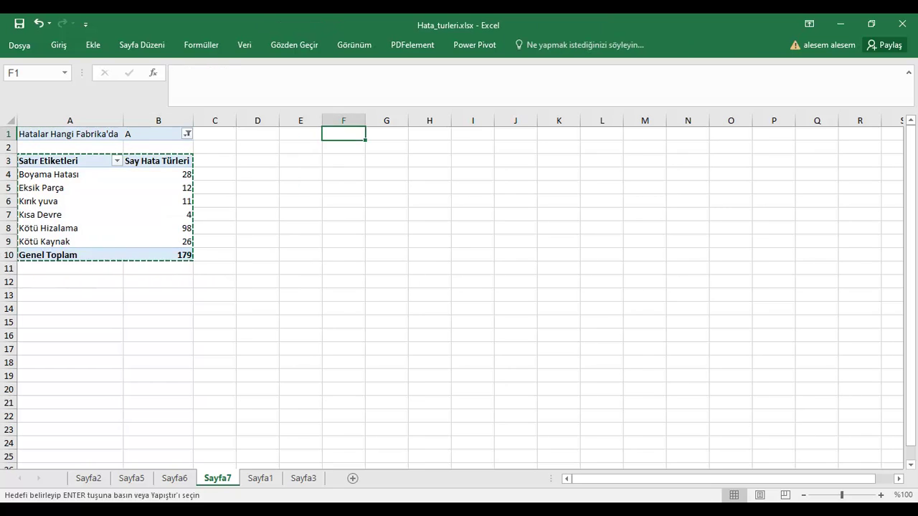
right_click(347, 132)
left_click(396, 192)
double_click(365, 120)
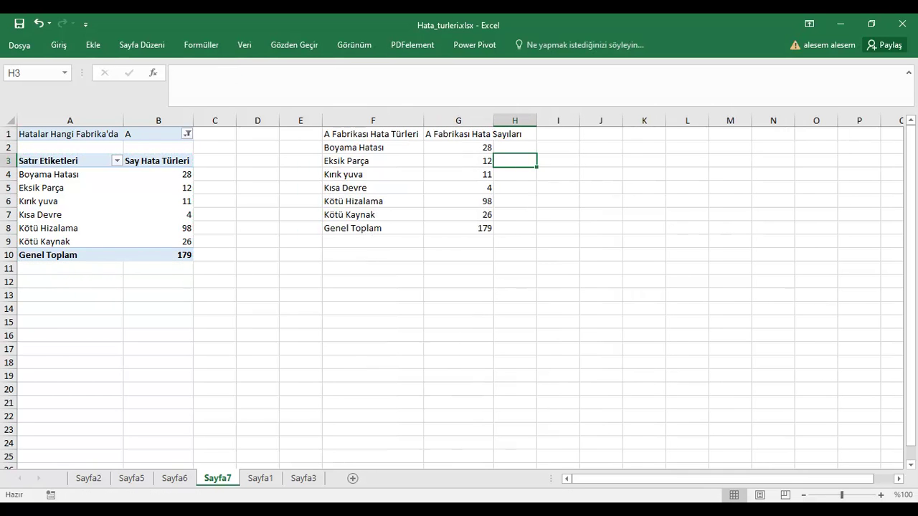
left_click_drag(493, 120, 526, 120)
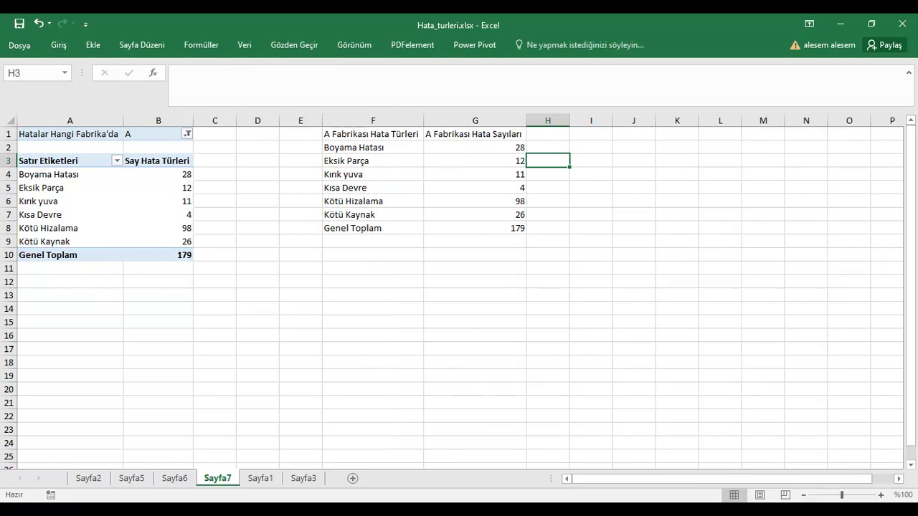
Step: Filter the pivot to factory B and paste its error counts starting at F12
left_click(187, 133)
left_click(52, 185)
left_click(106, 304)
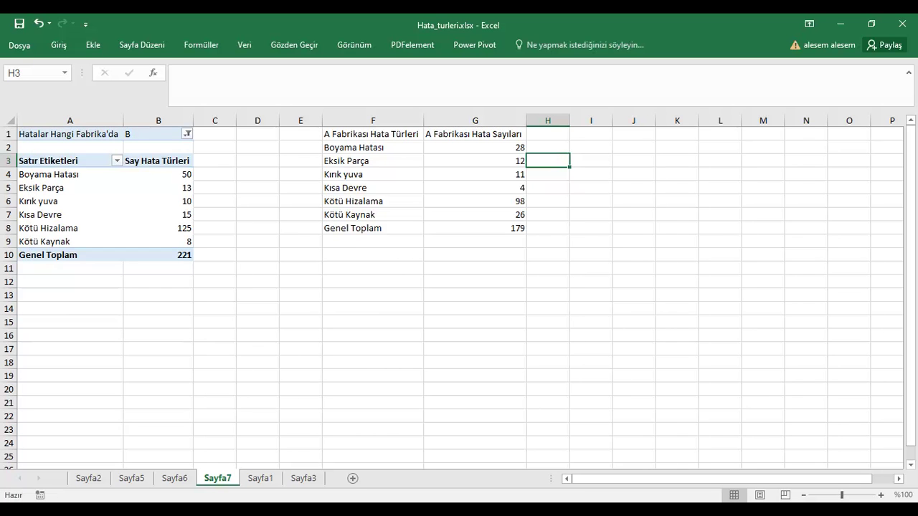
left_click_drag(43, 174, 158, 241)
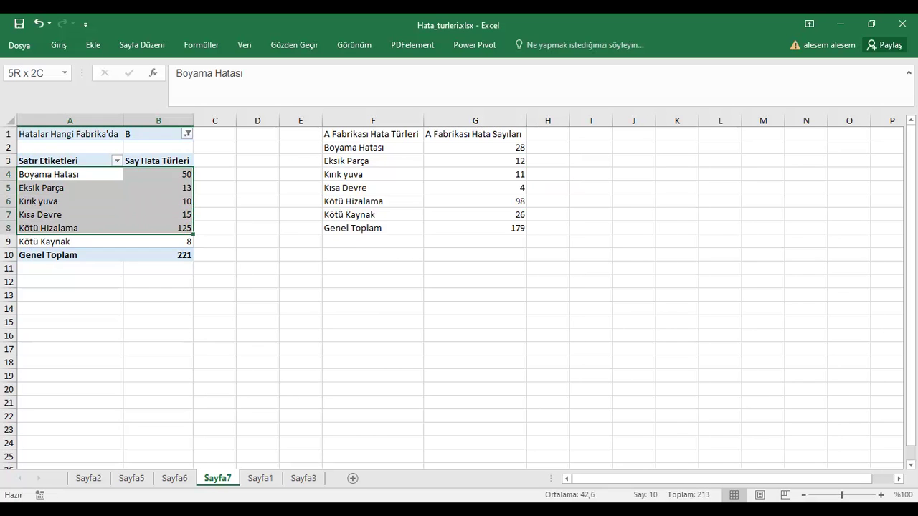
key("ctrl+c")
left_click(373, 282)
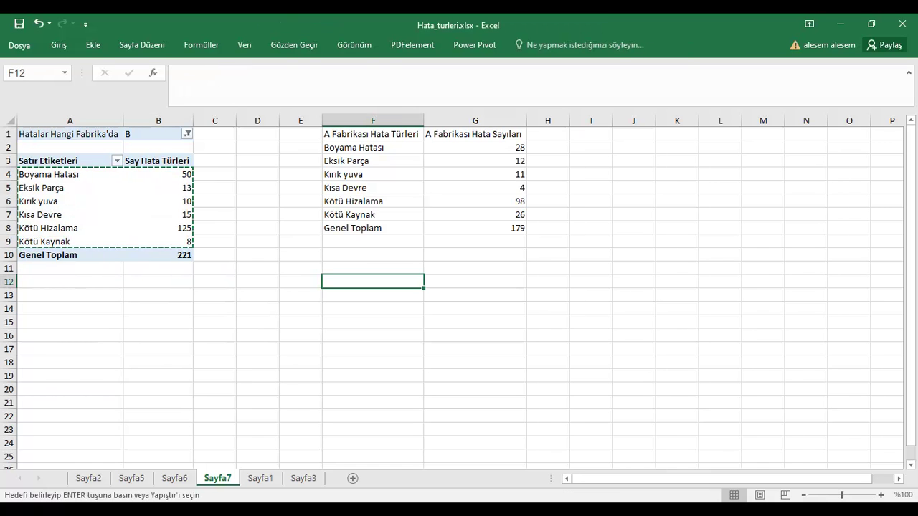
key("ctrl+v")
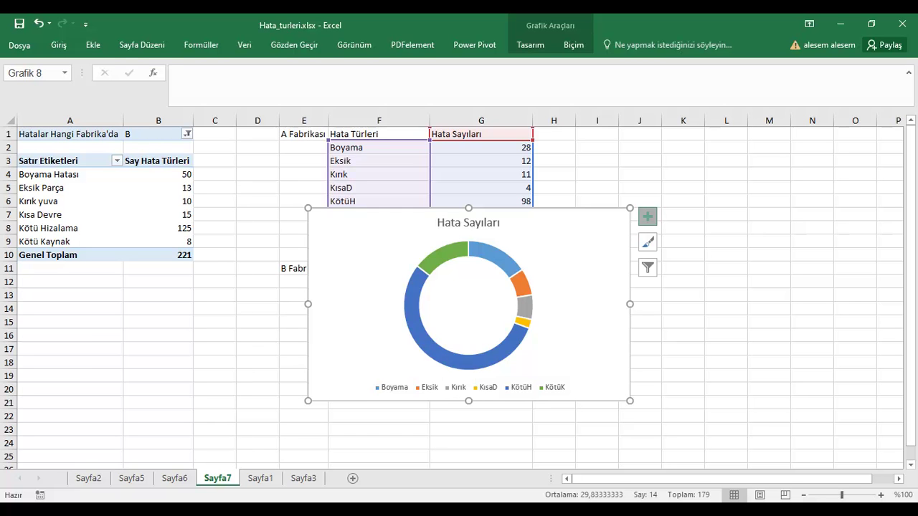
Step: Close the doughnut hole to 0%, turning the chart into a pie
left_click(647, 217)
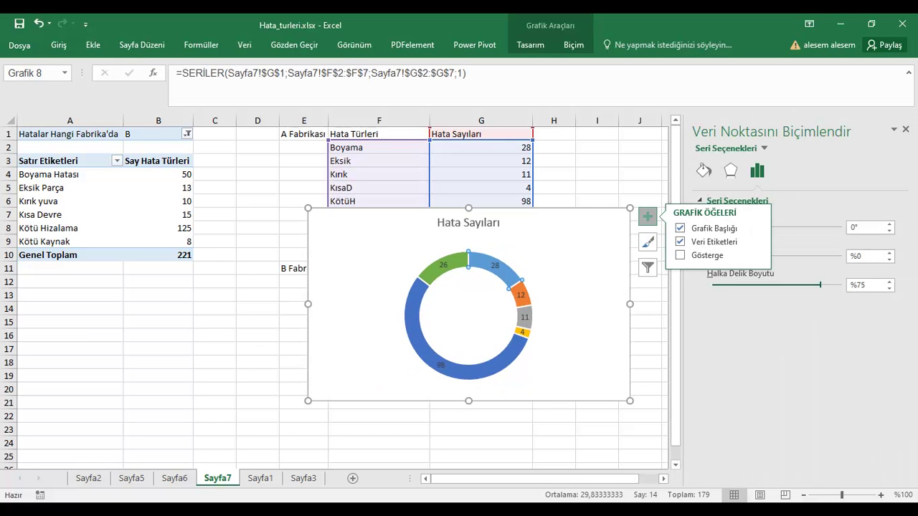
key("Down")
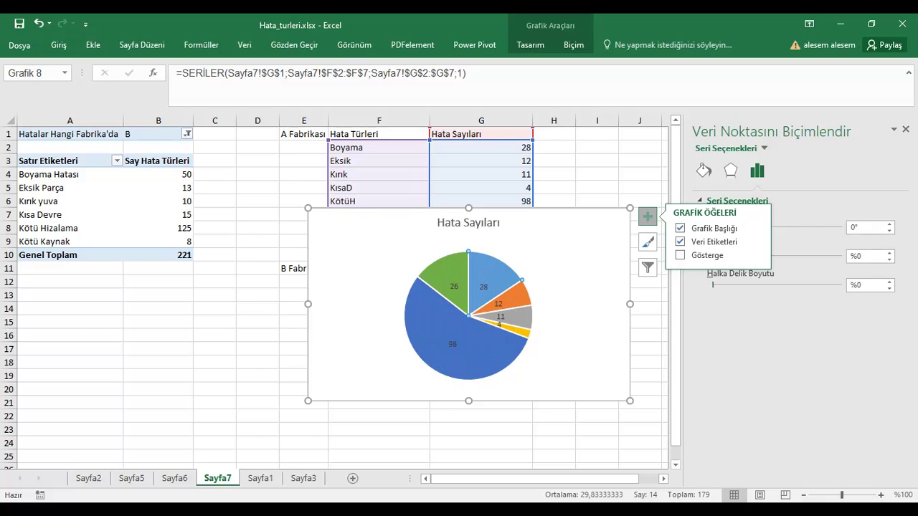
key("Escape")
Step: Retitle the chart 'Hata Türleri ve Sayılarının Fabrikalara Göre Karşılaştırmalı Pasta Grafiği'
left_click(468, 222)
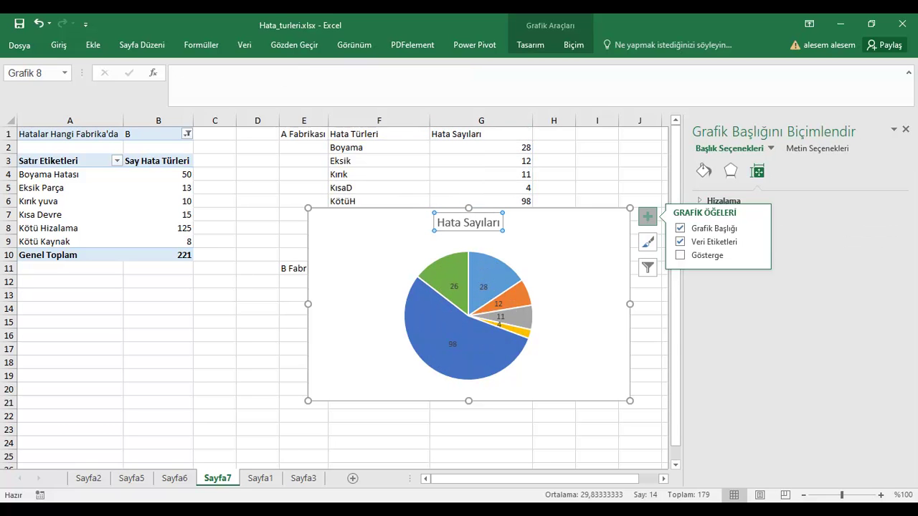
type("Hata Türleri ve Sayılarının Fabrikalara Göre Karşılaştırmalı Pasta Grafiği")
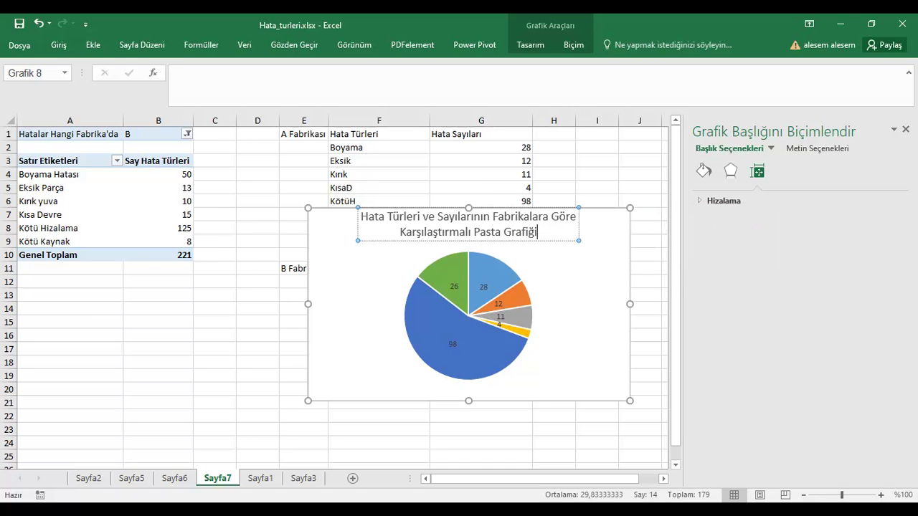
left_click(445, 345)
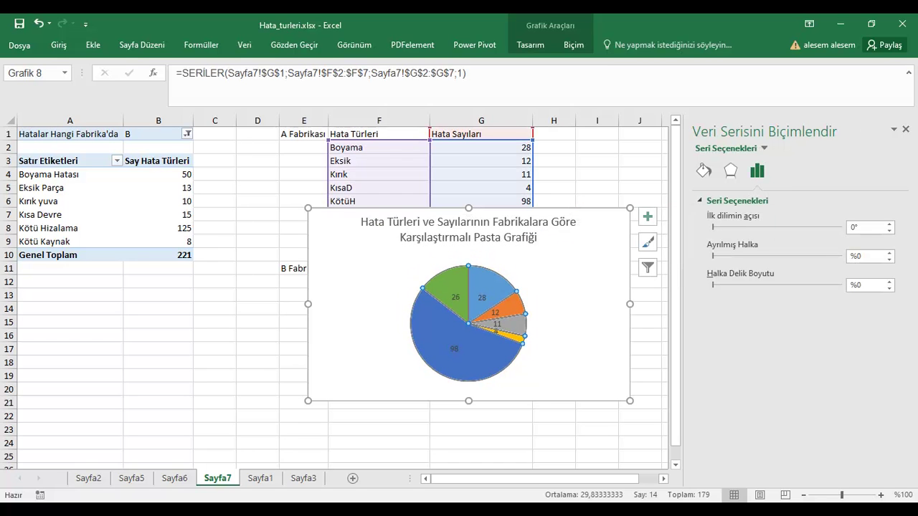
left_click(729, 170)
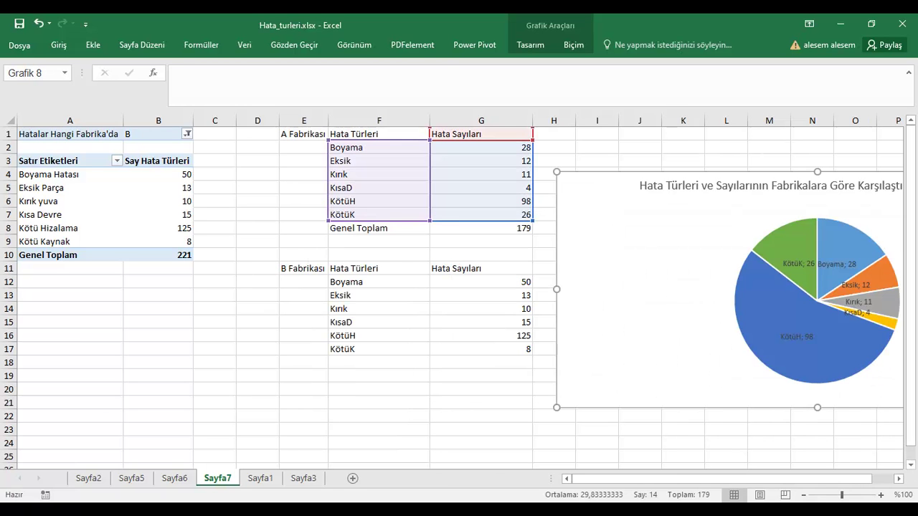
Step: Add a series named 'B Fbrk' using G12:G17 as values, then move the chart left beside the tables
right_click(764, 283)
left_click(796, 342)
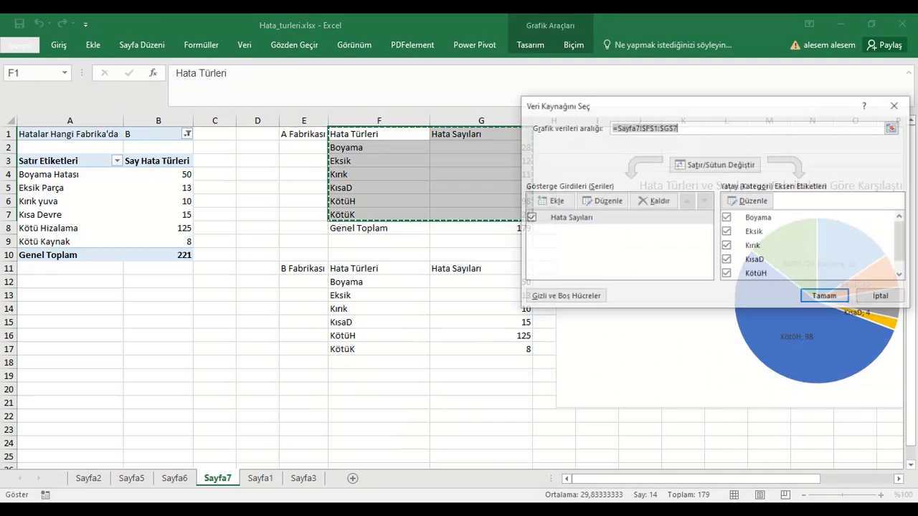
left_click(553, 200)
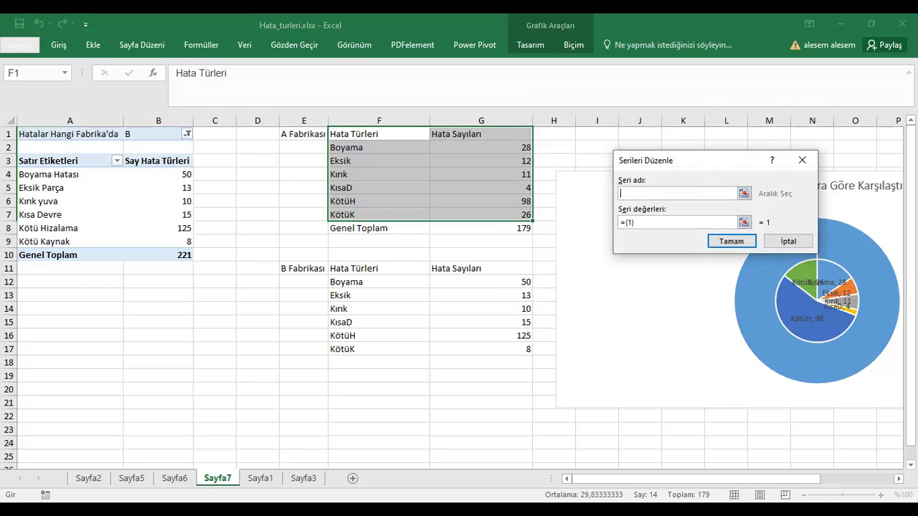
type("B fab")
key("ctrl+shift+Left")
type("Fbrk")
key("Tab")
key("BackSpace")
left_click_drag(517, 282, 516, 349)
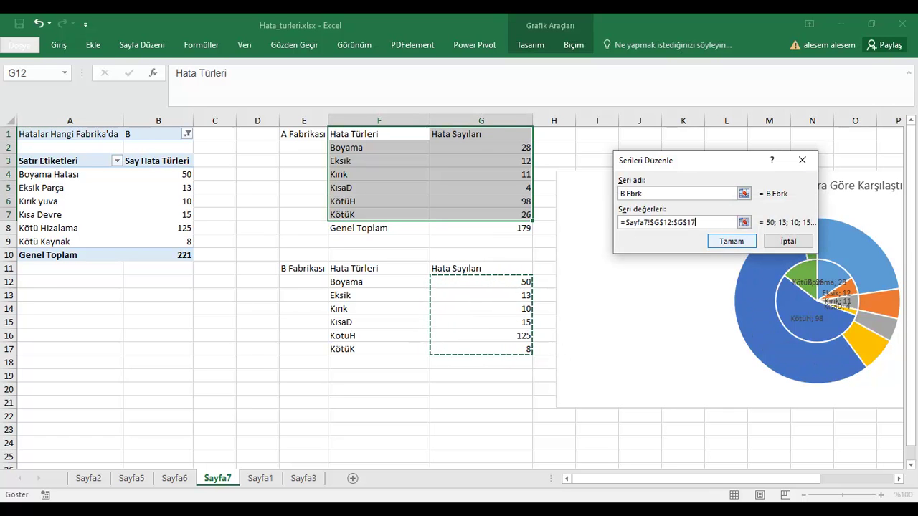
key("Return")
left_click(825, 297)
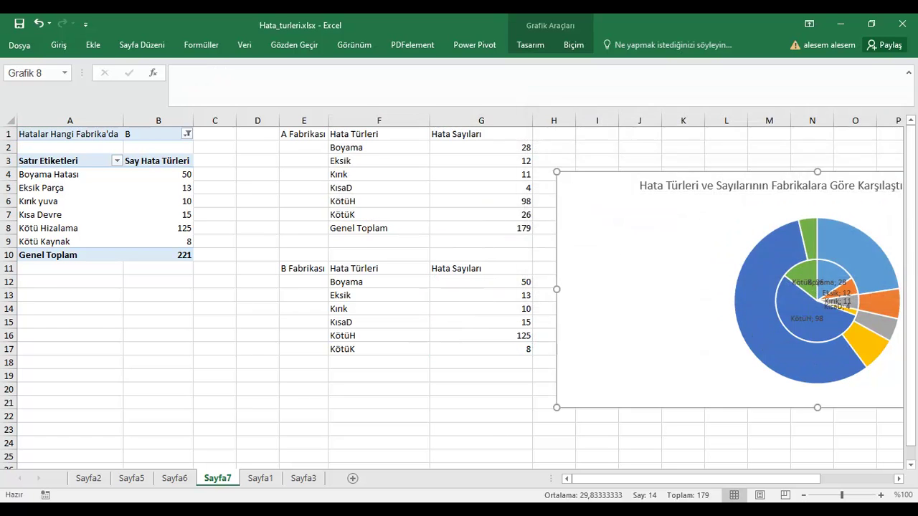
left_click_drag(645, 344, 419, 334)
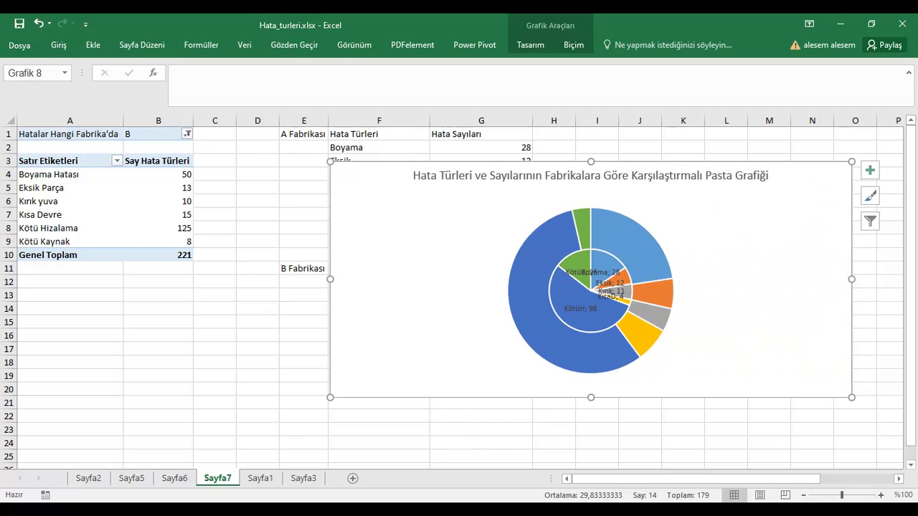
Step: Label the outer B Fbrk ring with series name and value, and move the 'B Fbrk; 8' label above the ring
right_click(621, 242)
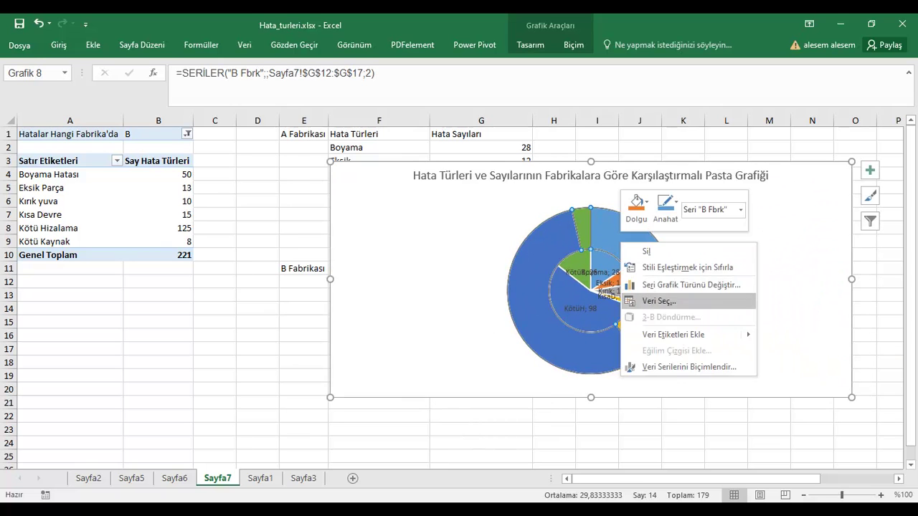
double_click(651, 310)
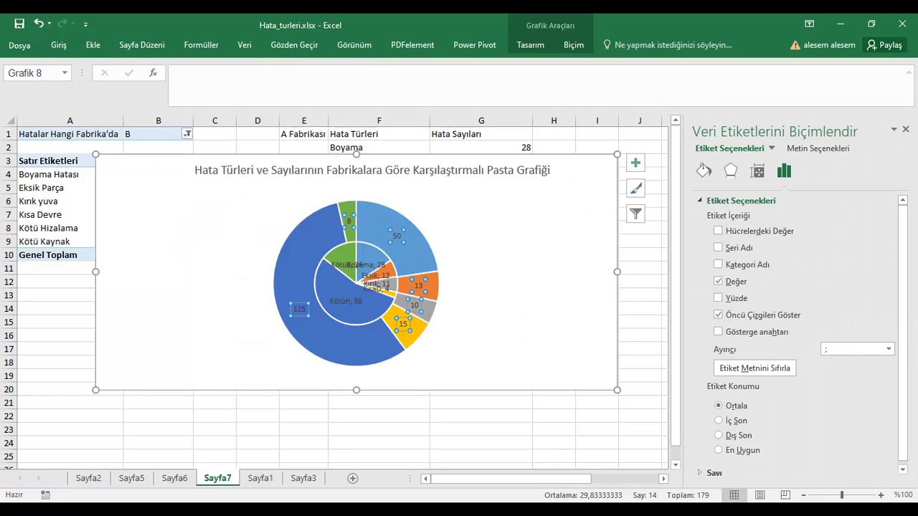
left_click(718, 248)
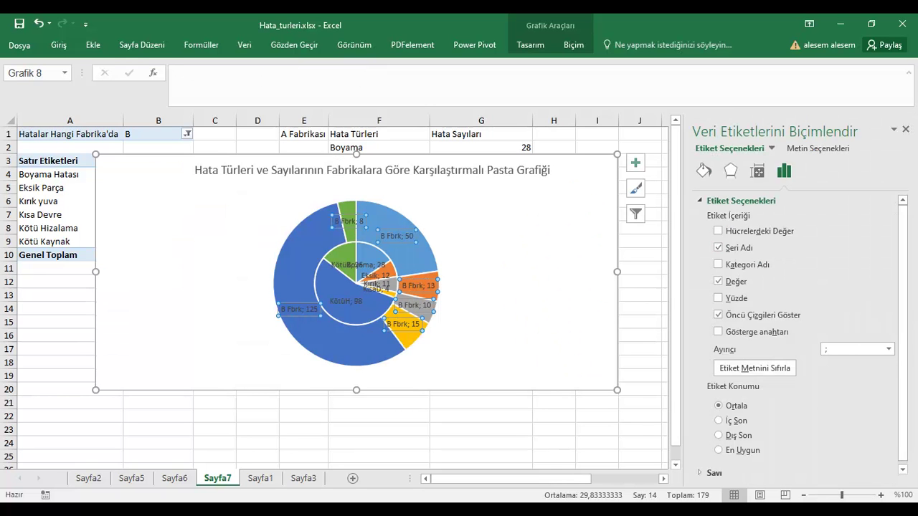
left_click(351, 221)
left_click_drag(402, 228, 398, 192)
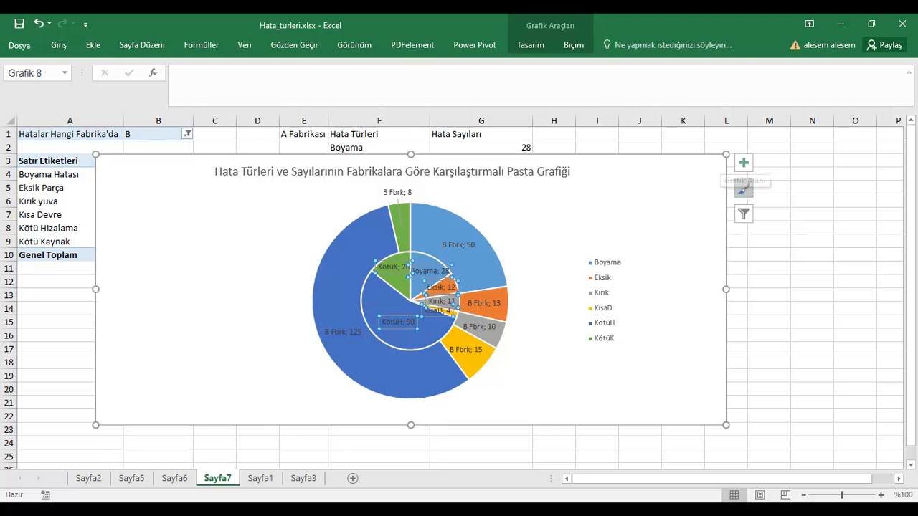
Step: Show the chart's filter list with both series and all six defect types checked
left_click(743, 214)
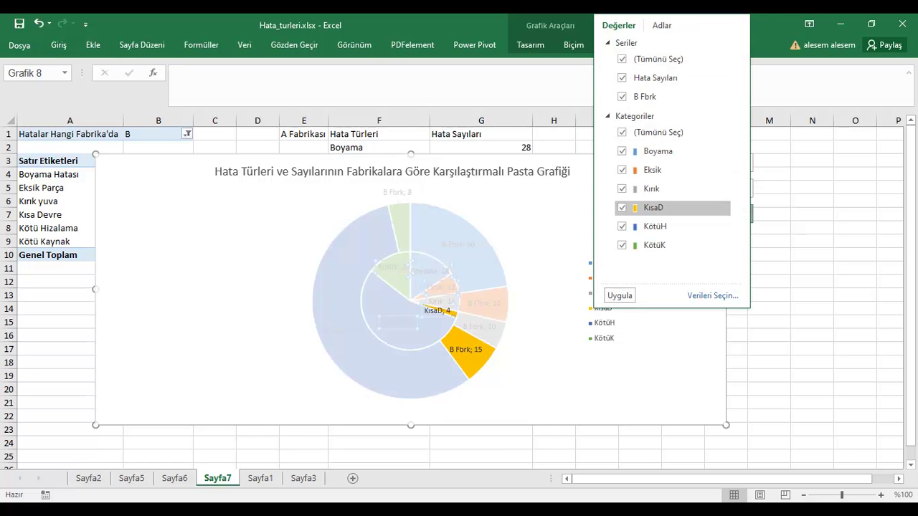